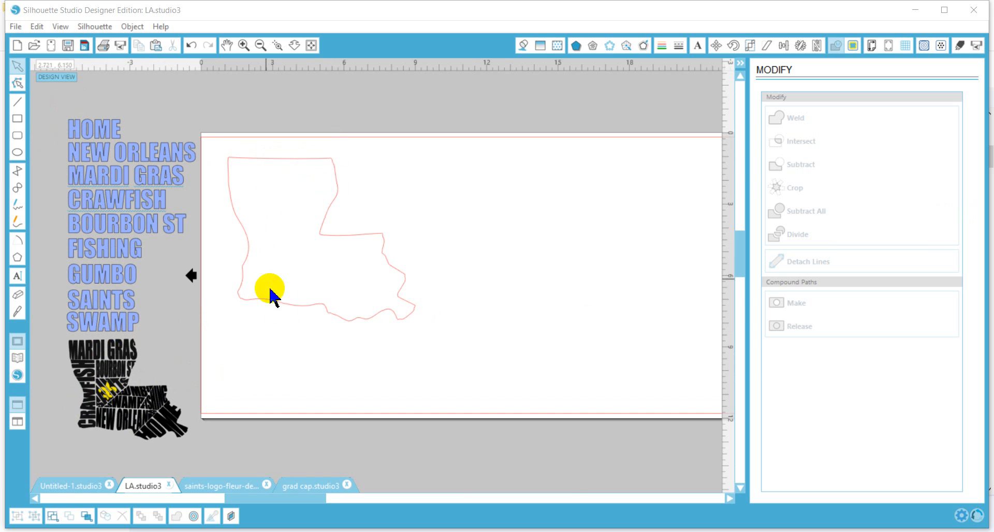
- Duplicate the Louisiana outline and place the copy beside the original on the page
{"action": "left_click", "coordinate": [314, 167]}
{"action": "right_click", "coordinate": [314, 168]}
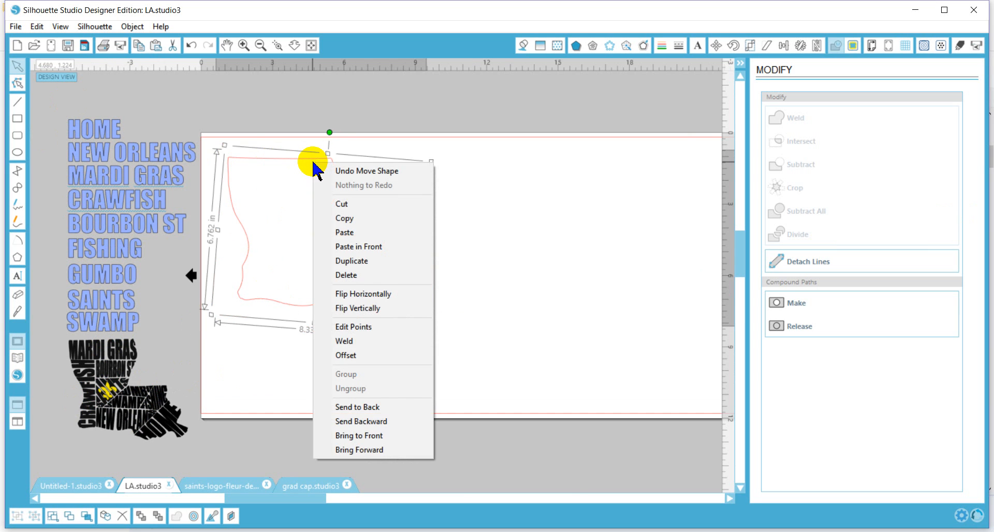
{"action": "left_click", "coordinate": [348, 265]}
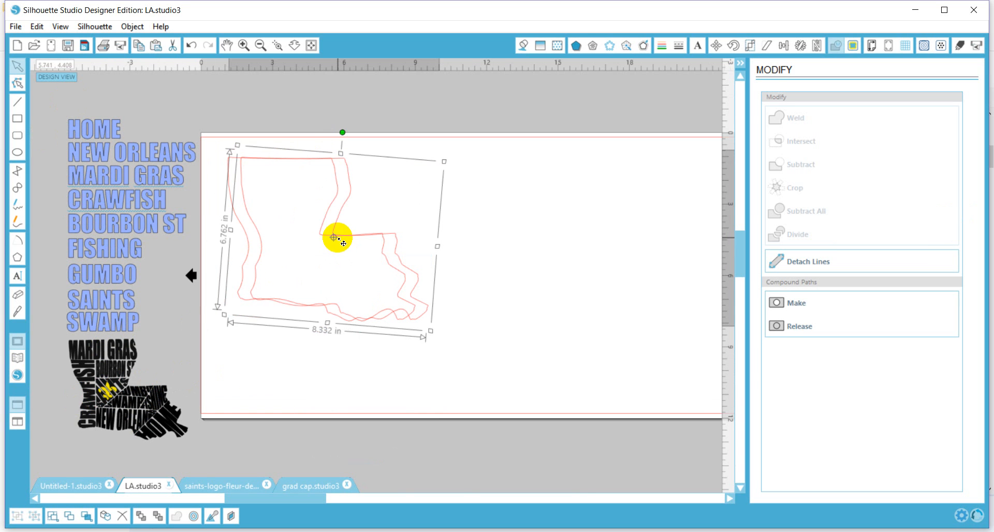
{"action": "left_click_drag", "start_coordinate": [337, 224], "coordinate": [524, 220]}
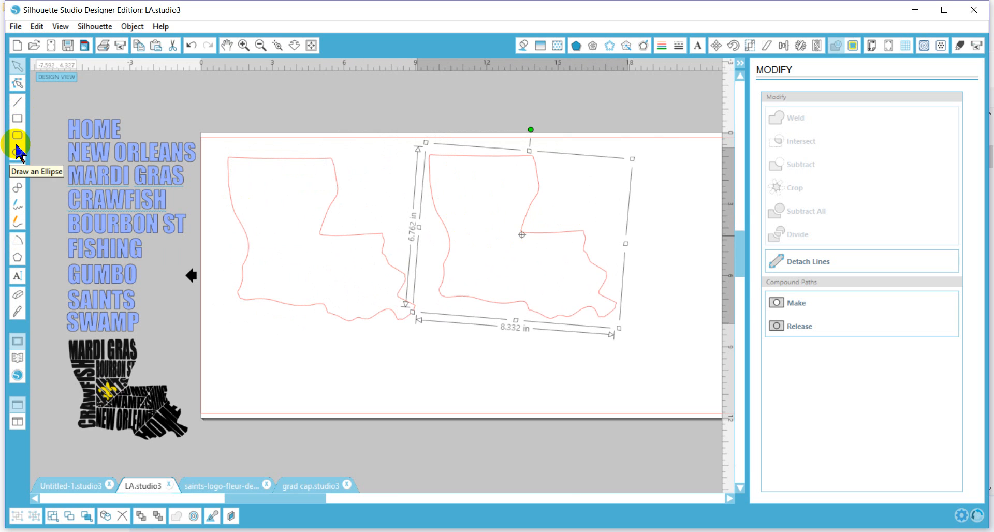
- Slice off the southeastern tip of the original Louisiana outline with a straight diagonal knife cut and move the piece below the state
{"action": "left_click", "coordinate": [17, 311]}
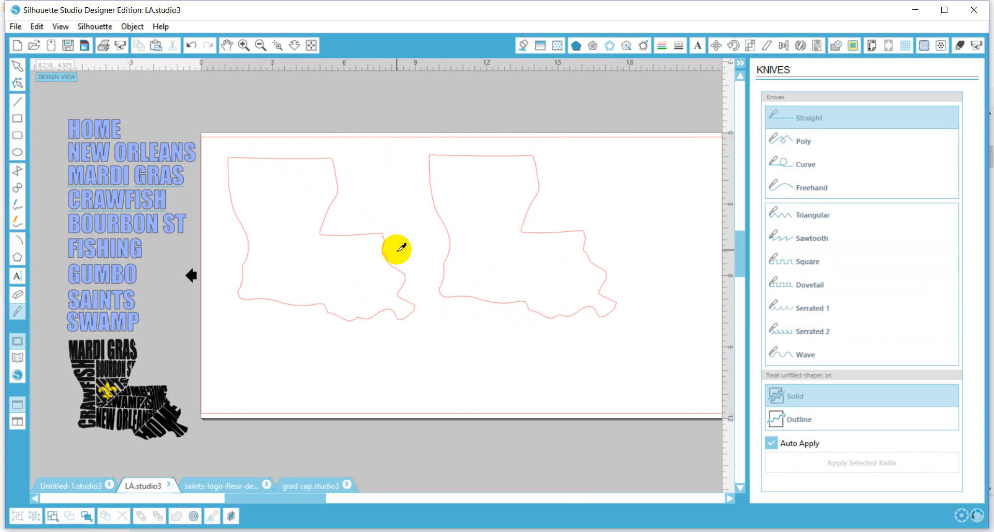
{"action": "left_click_drag", "start_coordinate": [397, 250], "coordinate": [317, 338]}
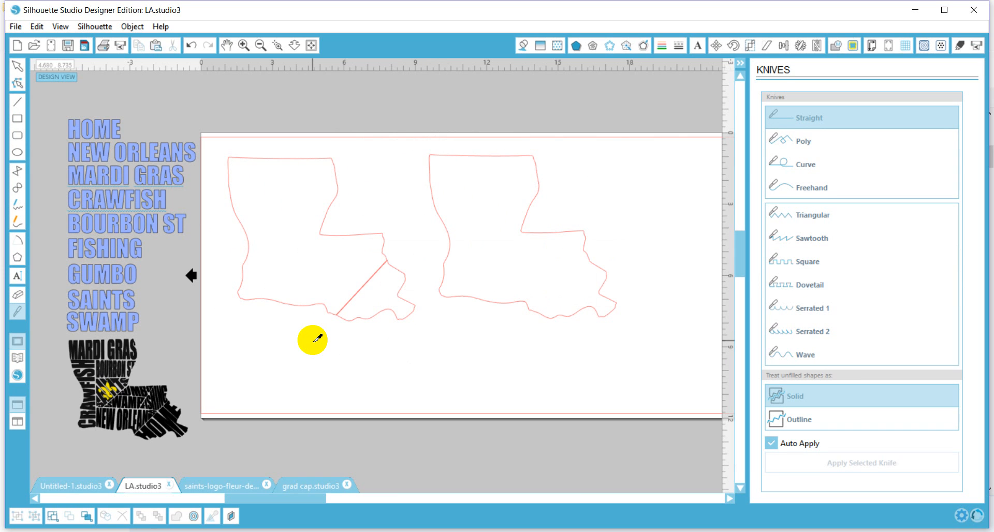
{"action": "left_click", "coordinate": [17, 68]}
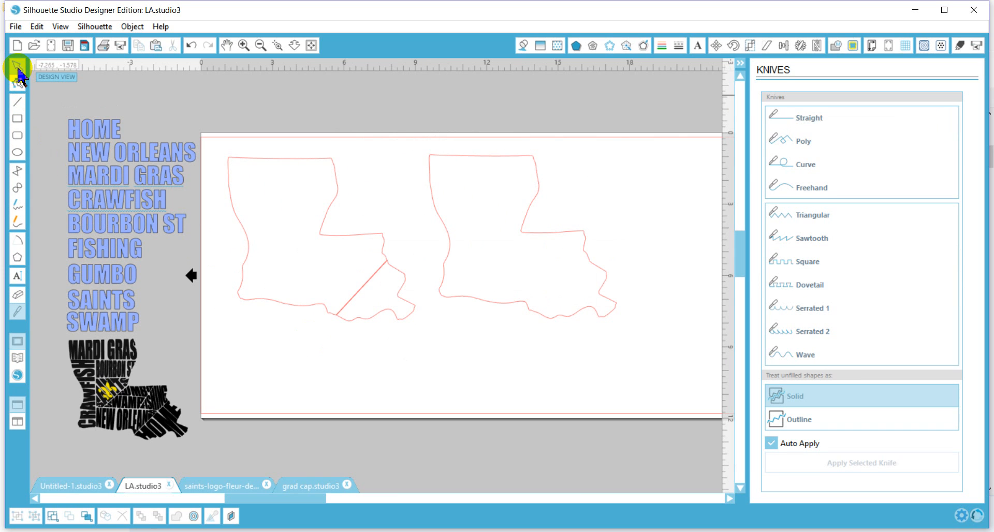
{"action": "left_click", "coordinate": [366, 314]}
{"action": "left_click_drag", "start_coordinate": [362, 321], "coordinate": [330, 379]}
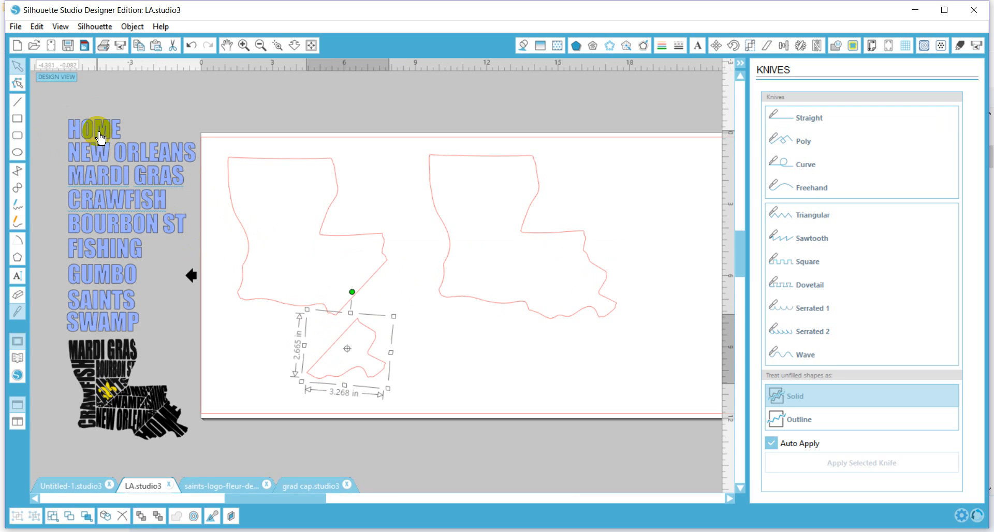
{"action": "left_click_drag", "start_coordinate": [99, 138], "coordinate": [342, 366]}
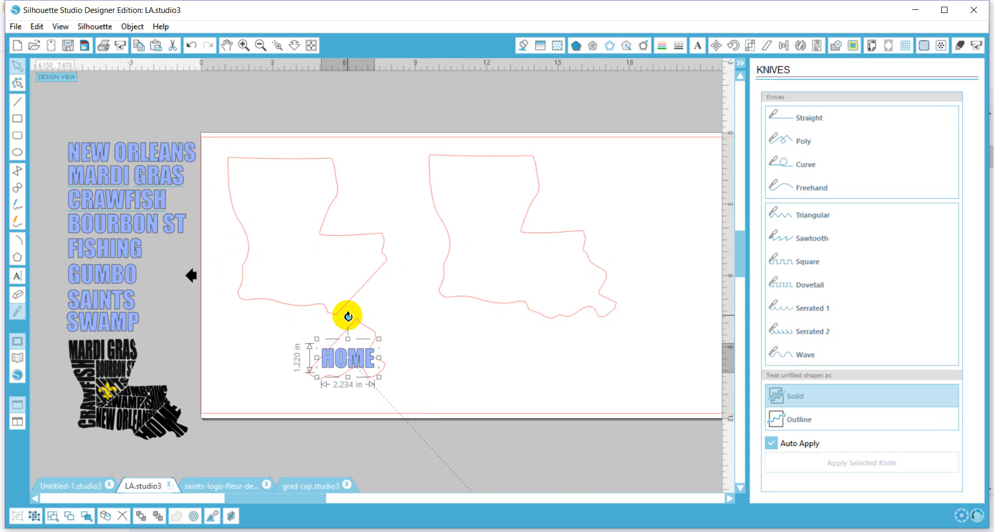
{"action": "mouse_move", "coordinate": [348, 316]}
{"action": "left_mouse_down"}
{"action": "mouse_move", "coordinate": [324, 331]}
{"action": "mouse_move", "coordinate": [339, 327]}
{"action": "left_mouse_up"}
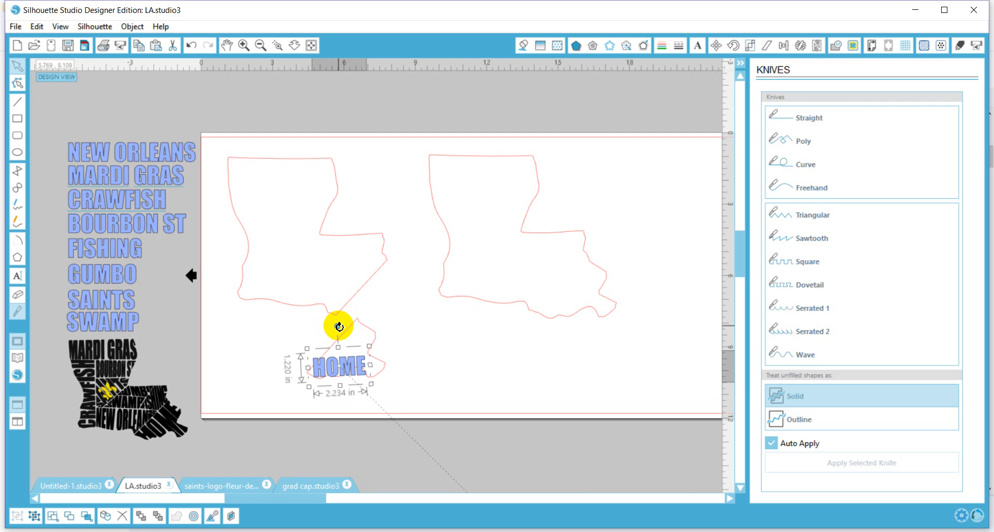
{"action": "left_click", "coordinate": [192, 46]}
{"action": "left_click", "coordinate": [191, 46]}
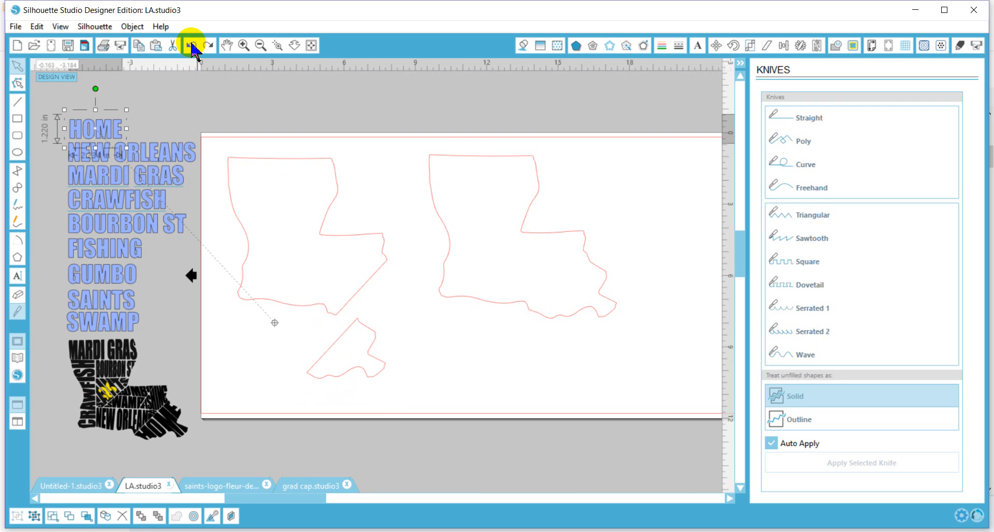
{"action": "left_click", "coordinate": [189, 45]}
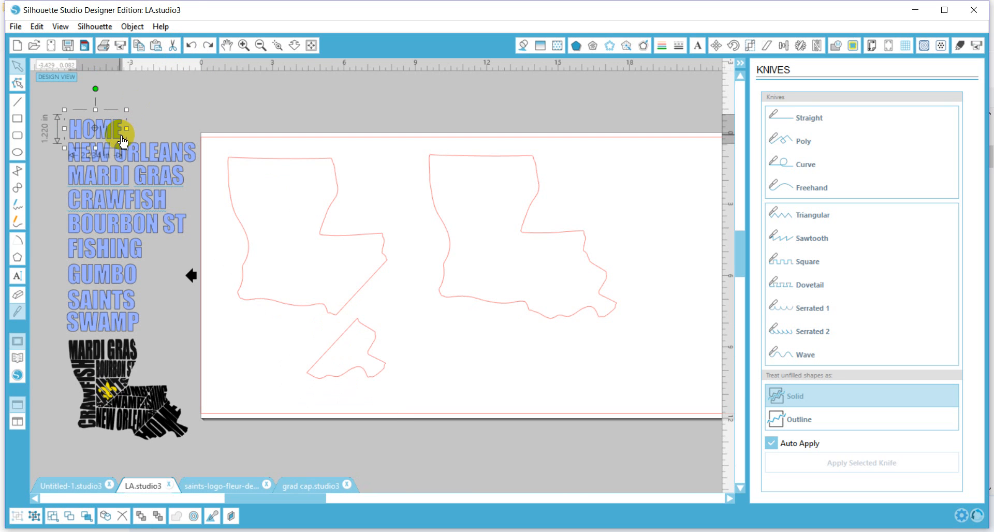
- Place the word HOME on the cut-off piece and rotate it parallel to the piece's diagonal edge
{"action": "left_click_drag", "start_coordinate": [119, 138], "coordinate": [382, 368]}
{"action": "left_click_drag", "start_coordinate": [356, 317], "coordinate": [331, 330]}
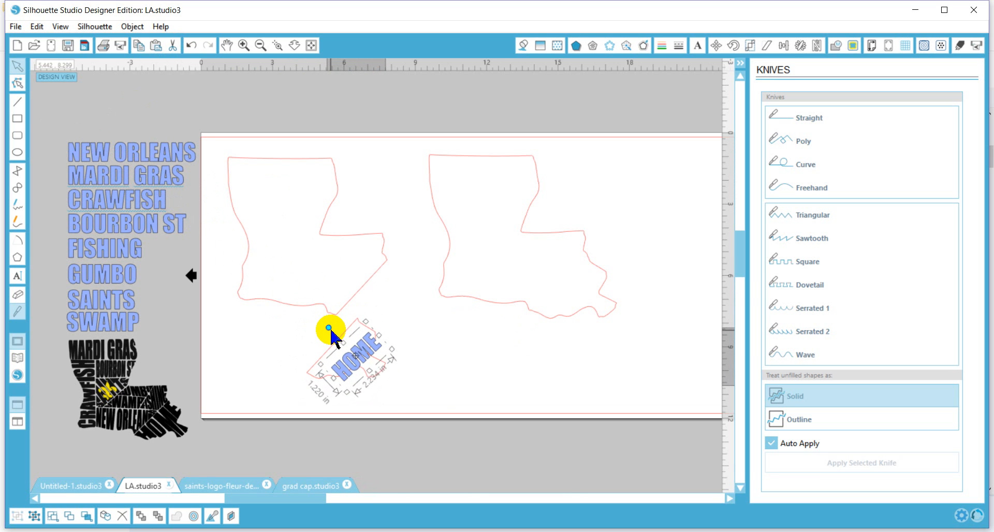
{"action": "left_click", "coordinate": [278, 46]}
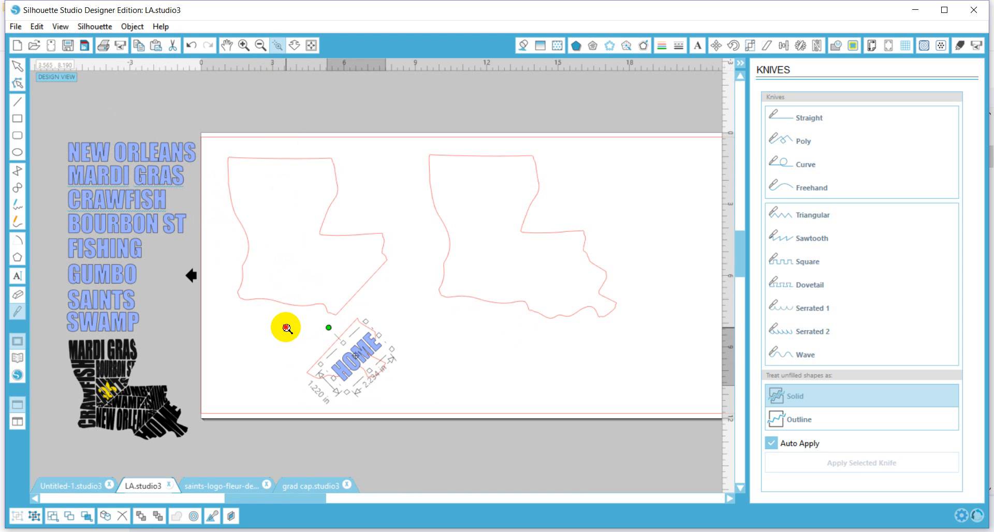
{"action": "left_click_drag", "start_coordinate": [286, 328], "coordinate": [397, 438]}
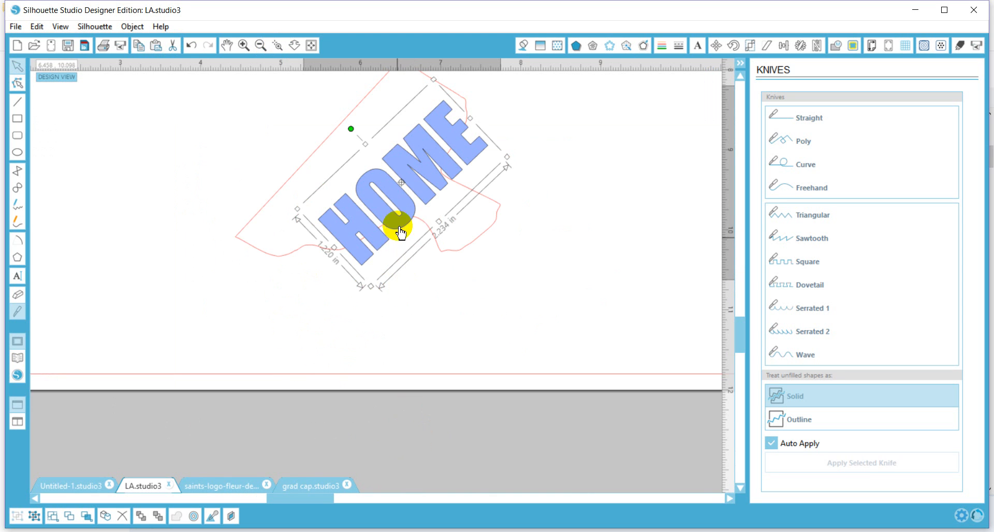
{"action": "left_click_drag", "start_coordinate": [402, 203], "coordinate": [362, 195]}
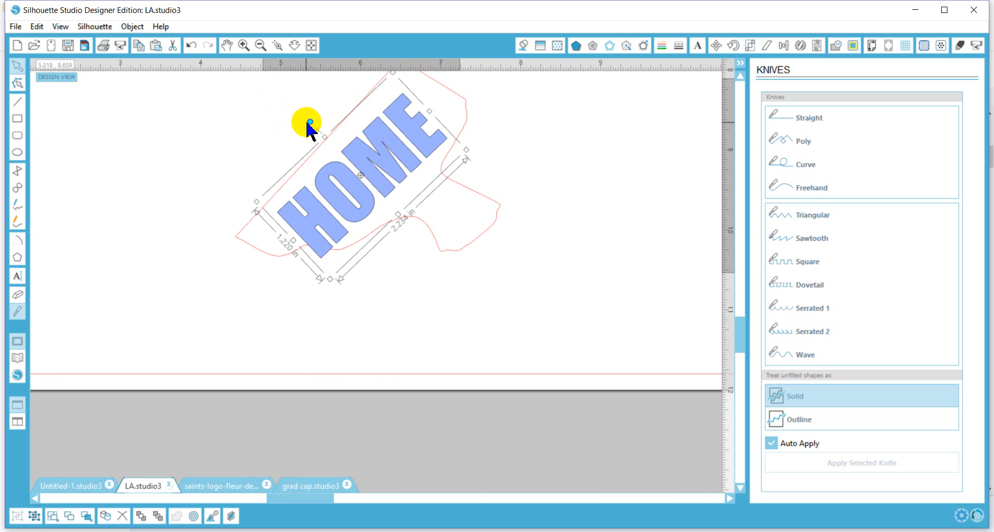
{"action": "left_click_drag", "start_coordinate": [310, 122], "coordinate": [307, 122]}
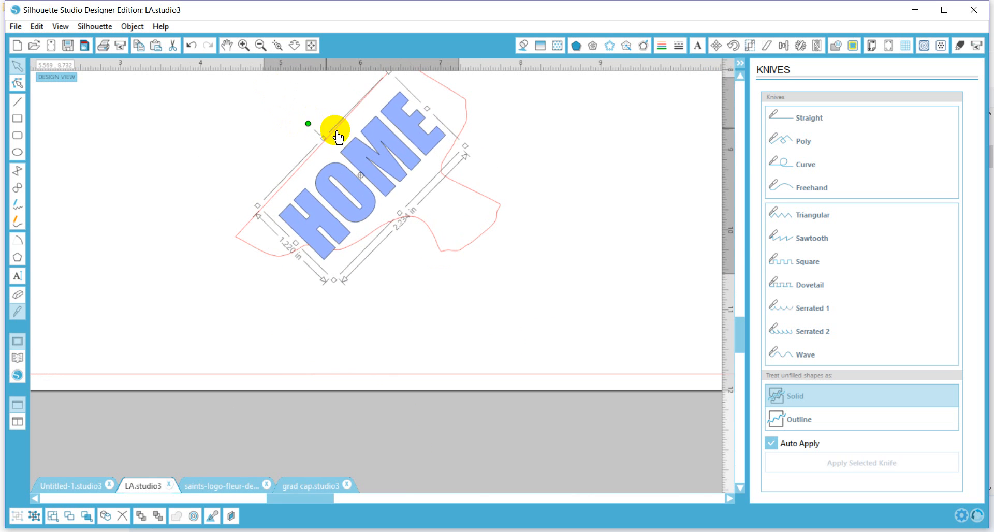
{"action": "left_click_drag", "start_coordinate": [361, 151], "coordinate": [349, 139]}
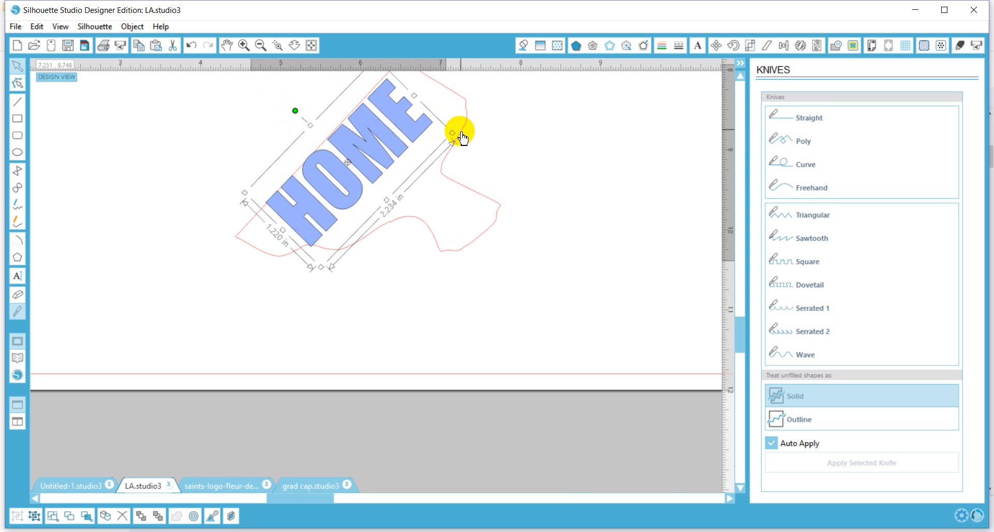
- Enlarge HOME proportionally to about 2.92 by 1.59 in and center it along the diagonal edge of the piece
{"action": "left_click_drag", "start_coordinate": [455, 133], "coordinate": [527, 158]}
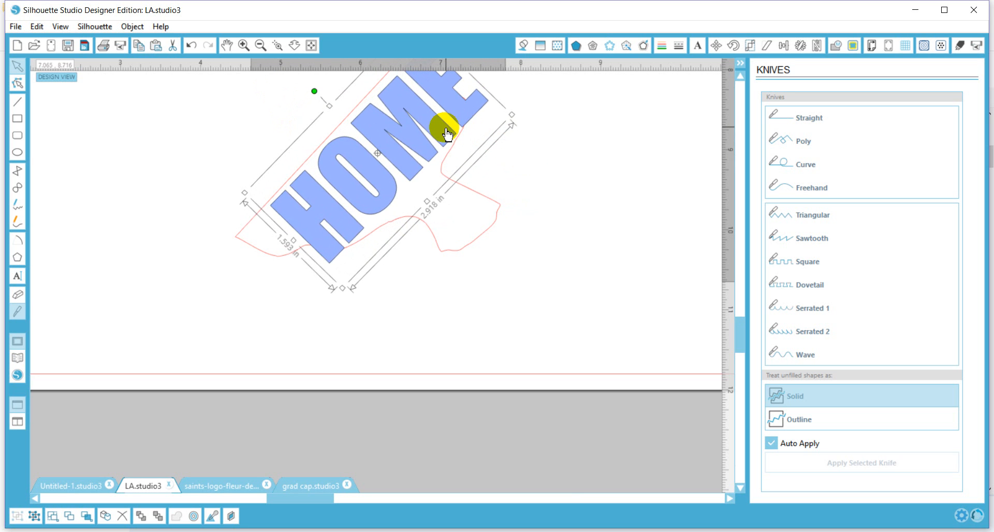
{"action": "left_click_drag", "start_coordinate": [443, 128], "coordinate": [414, 142]}
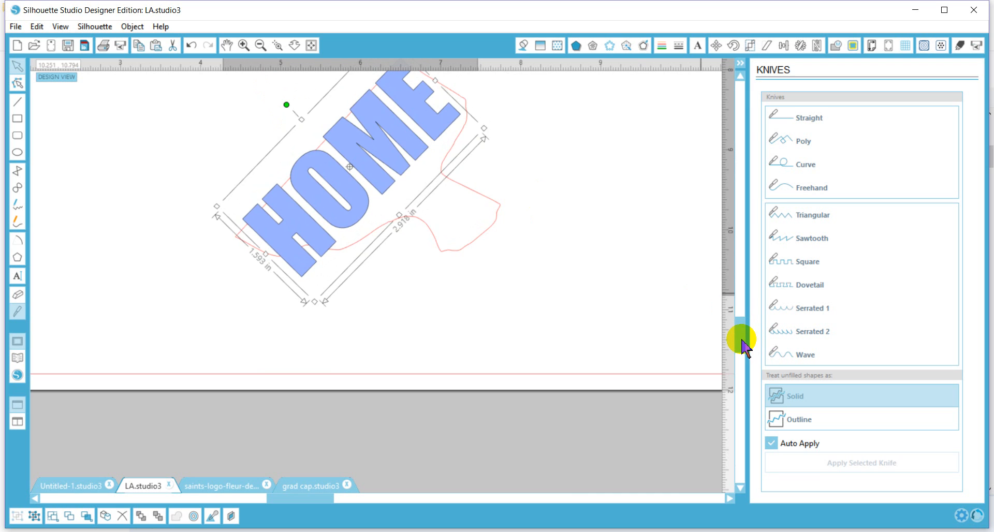
{"action": "left_click_drag", "start_coordinate": [741, 340], "coordinate": [738, 329]}
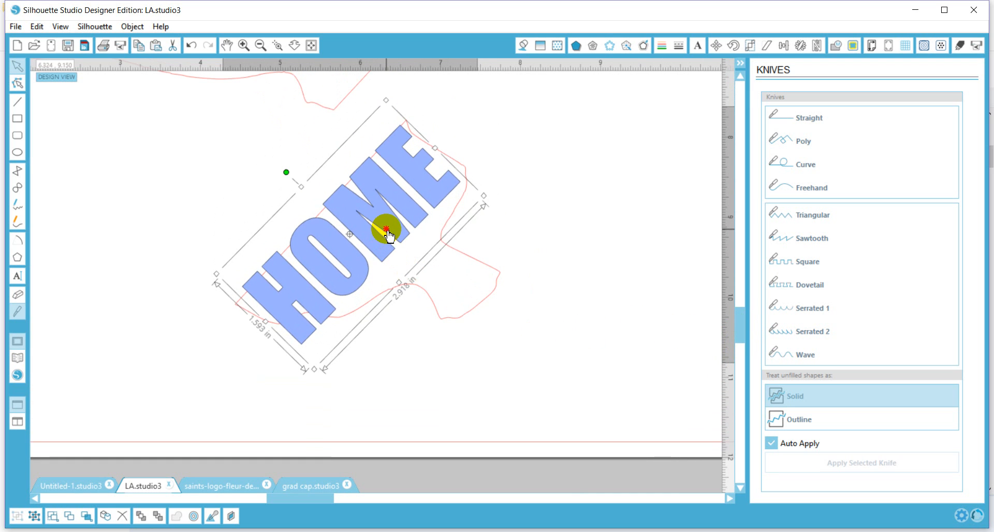
{"action": "left_click_drag", "start_coordinate": [388, 234], "coordinate": [386, 235]}
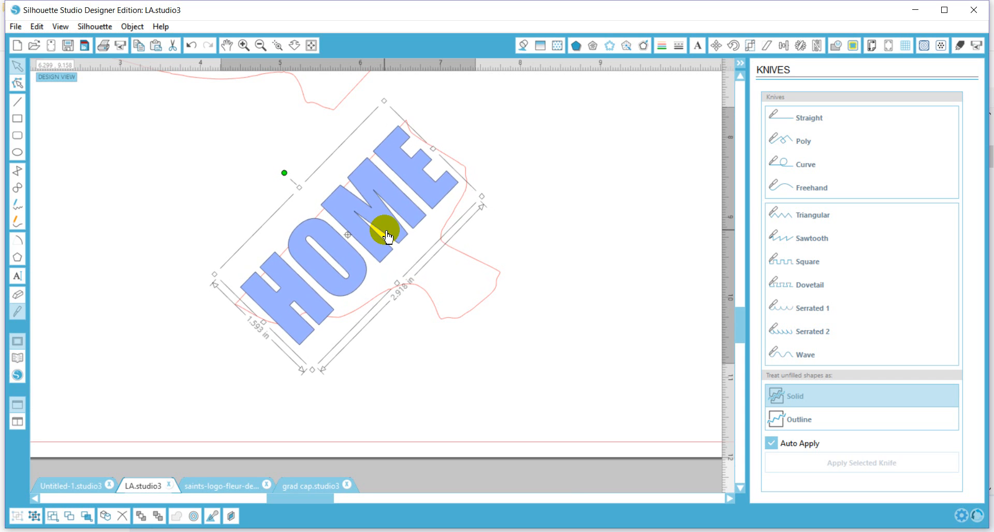
- Ungroup the word HOME into separate letters and clear the selection
{"action": "right_click", "coordinate": [386, 235]}
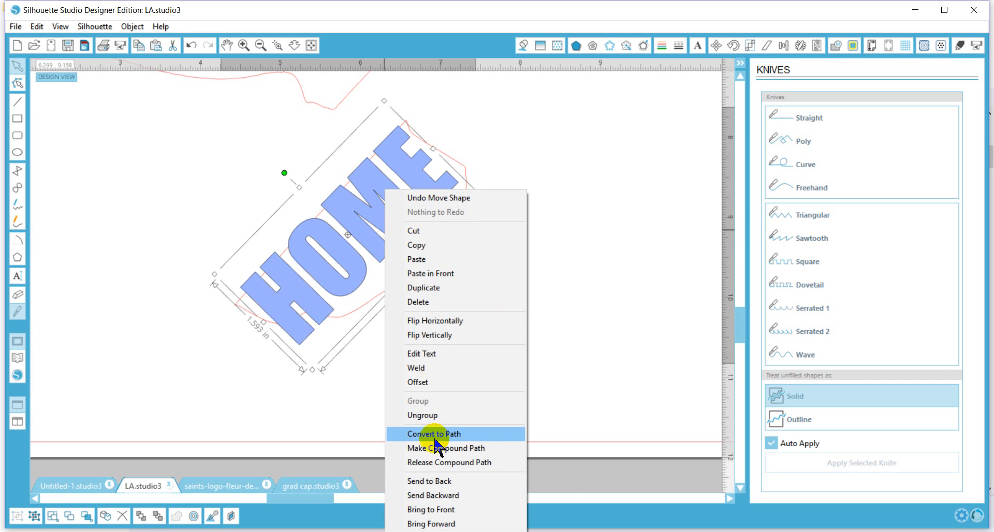
{"action": "left_click", "coordinate": [422, 415]}
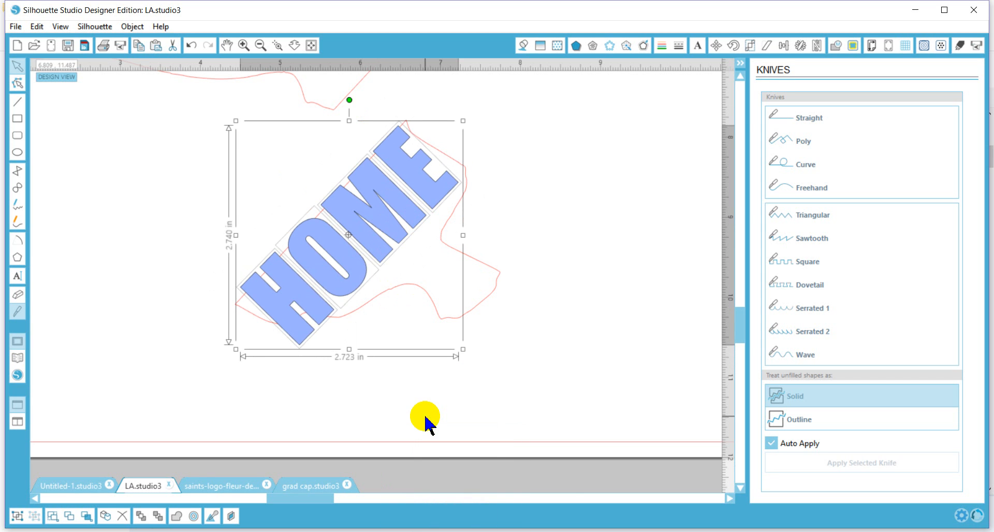
{"action": "left_click", "coordinate": [413, 401]}
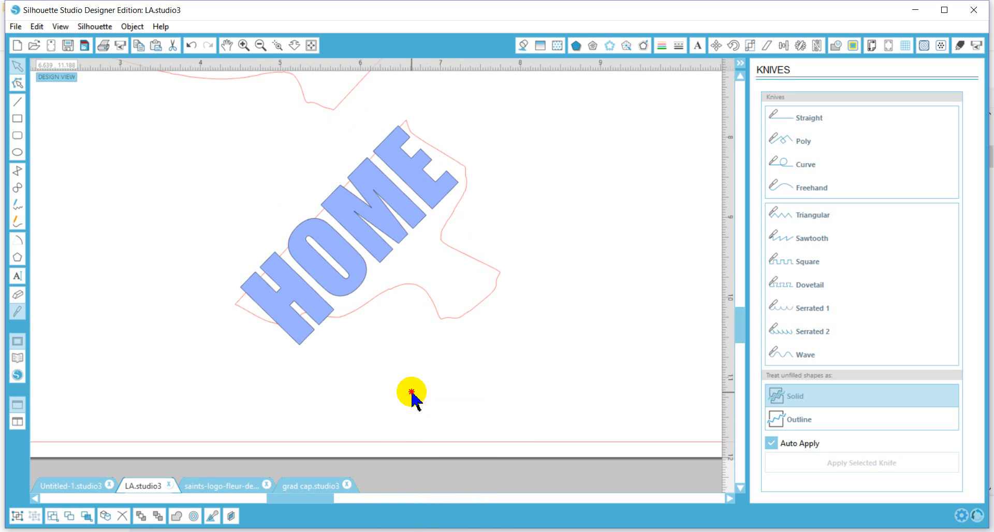
- Stretch the letter O to about 1.37 in tall and shorten the H to about 0.83 in tall
{"action": "left_click", "coordinate": [355, 272]}
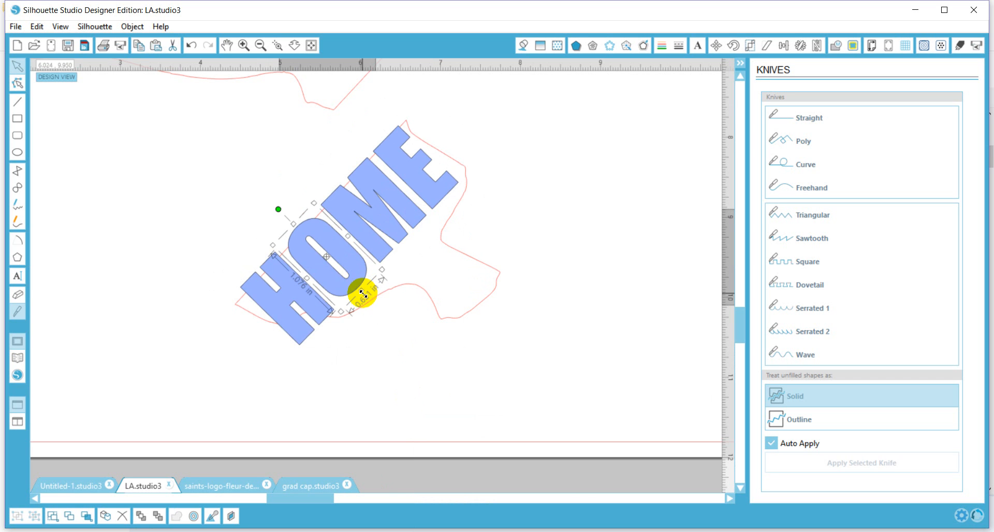
{"action": "mouse_move", "coordinate": [363, 292]}
{"action": "left_mouse_down"}
{"action": "mouse_move", "coordinate": [384, 313]}
{"action": "mouse_move", "coordinate": [382, 296]}
{"action": "left_mouse_up"}
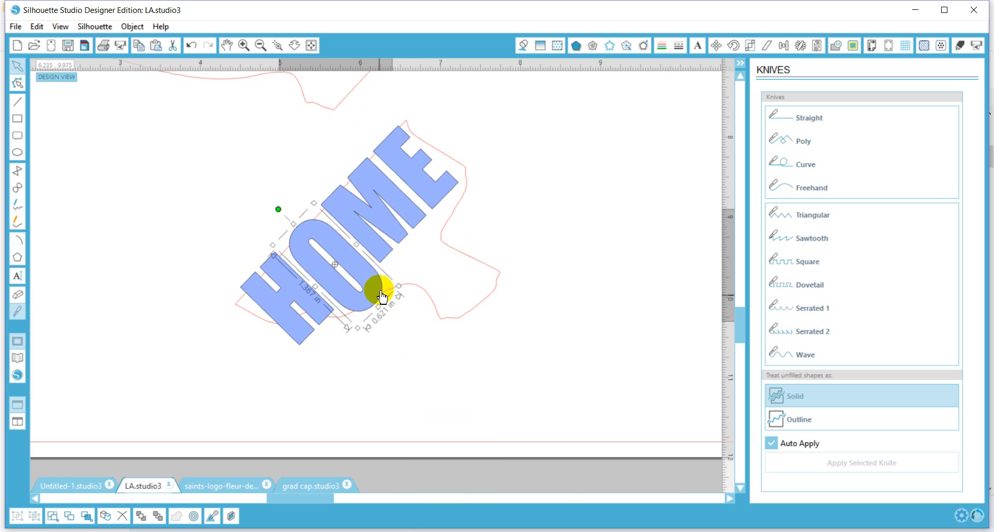
{"action": "left_click", "coordinate": [273, 306]}
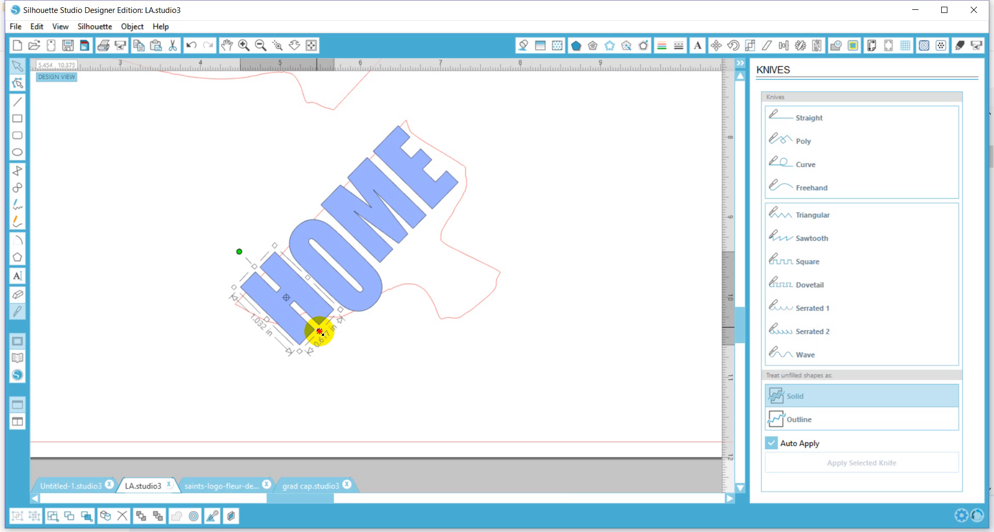
{"action": "left_click_drag", "start_coordinate": [319, 332], "coordinate": [308, 321]}
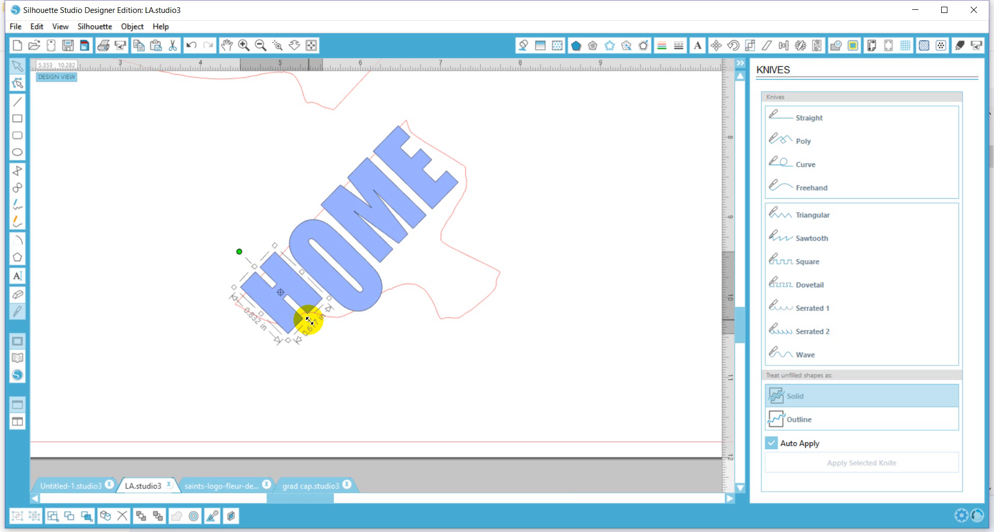
- Edit the points of the H, pulling its outer upper corner to the piece's western tip and its lower inner corner beneath the O
{"action": "double_click", "coordinate": [285, 315]}
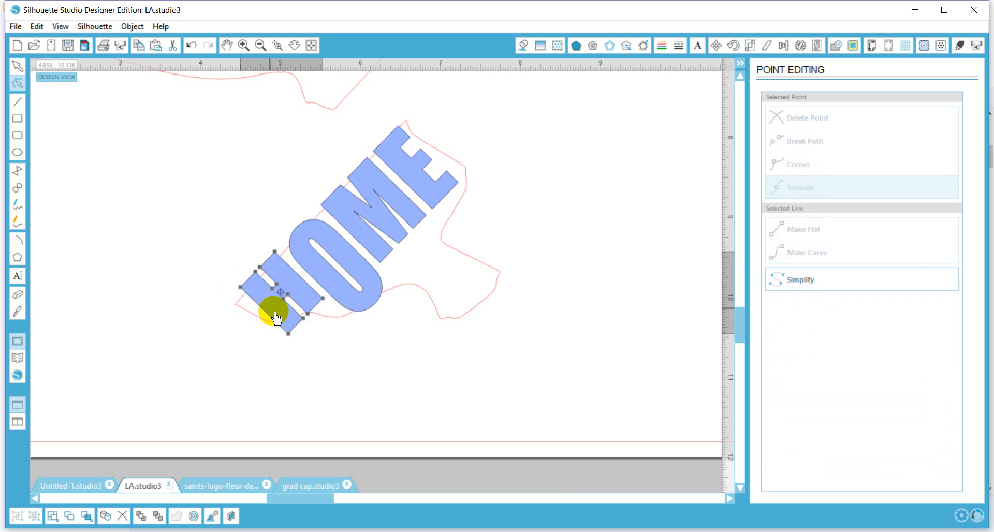
{"action": "left_click", "coordinate": [326, 395]}
{"action": "left_click", "coordinate": [285, 305]}
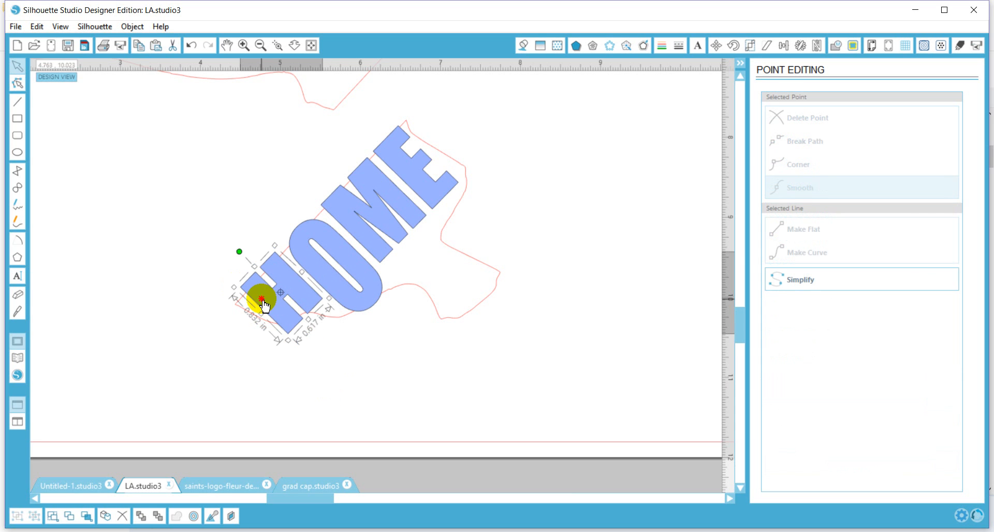
{"action": "double_click", "coordinate": [263, 297]}
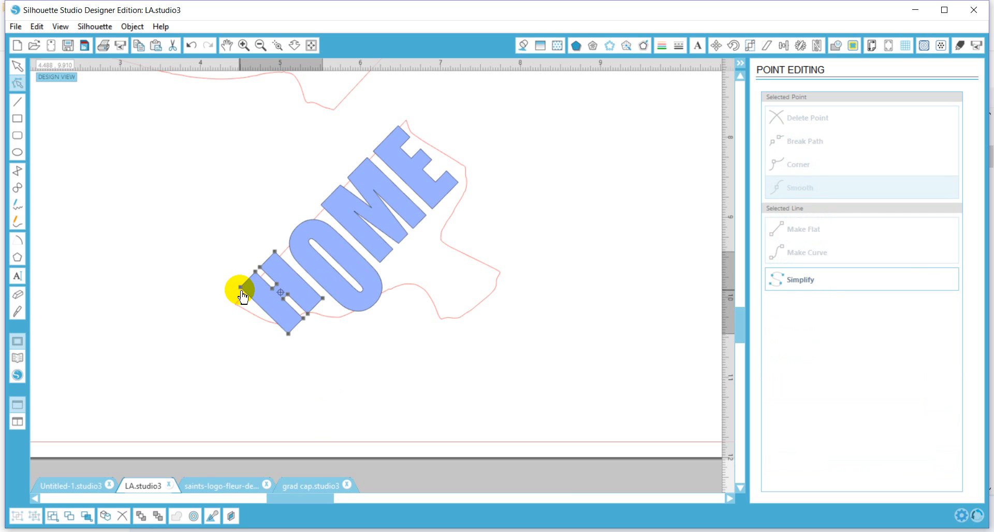
{"action": "left_click_drag", "start_coordinate": [245, 291], "coordinate": [231, 317]}
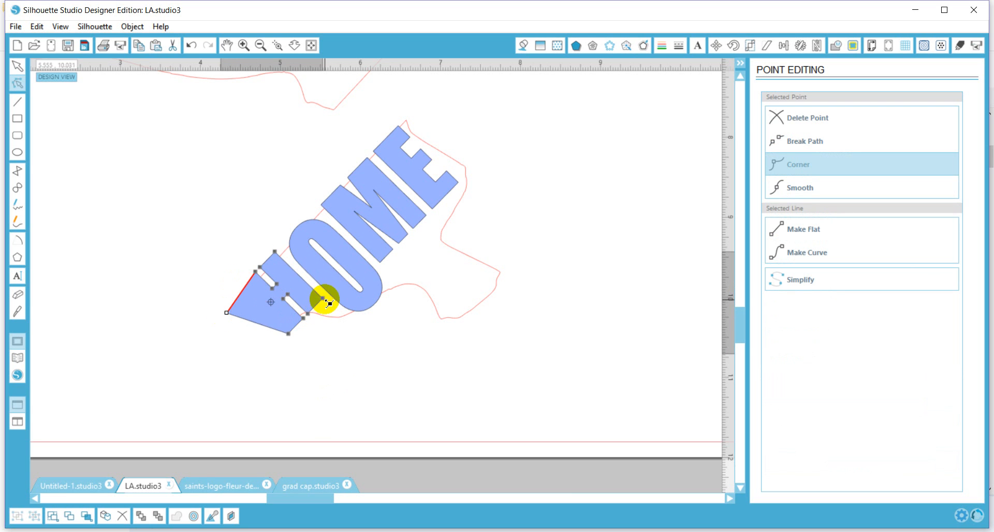
{"action": "left_click_drag", "start_coordinate": [322, 298], "coordinate": [356, 327]}
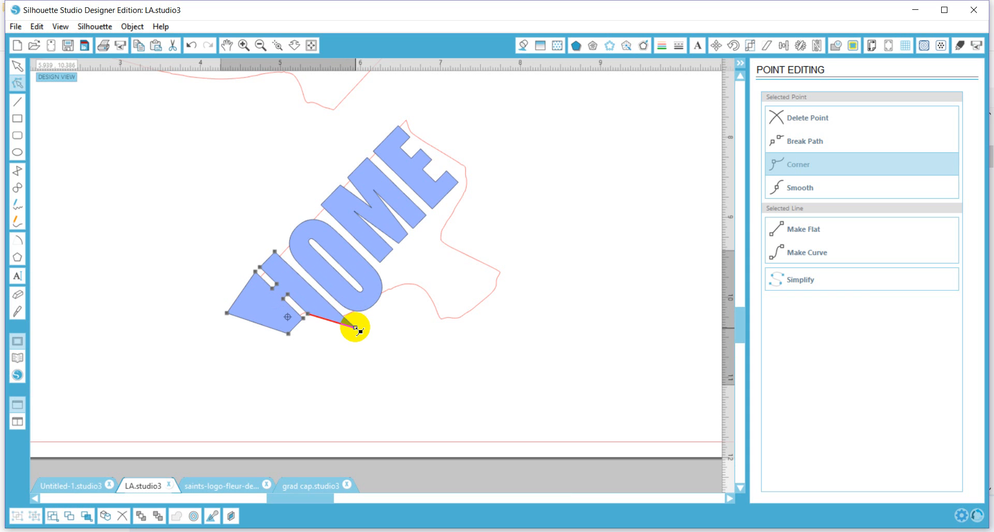
- Stretch the letter M to about 2.1 in tall so it reaches the piece's southeastern shoreline
{"action": "left_click", "coordinate": [382, 251]}
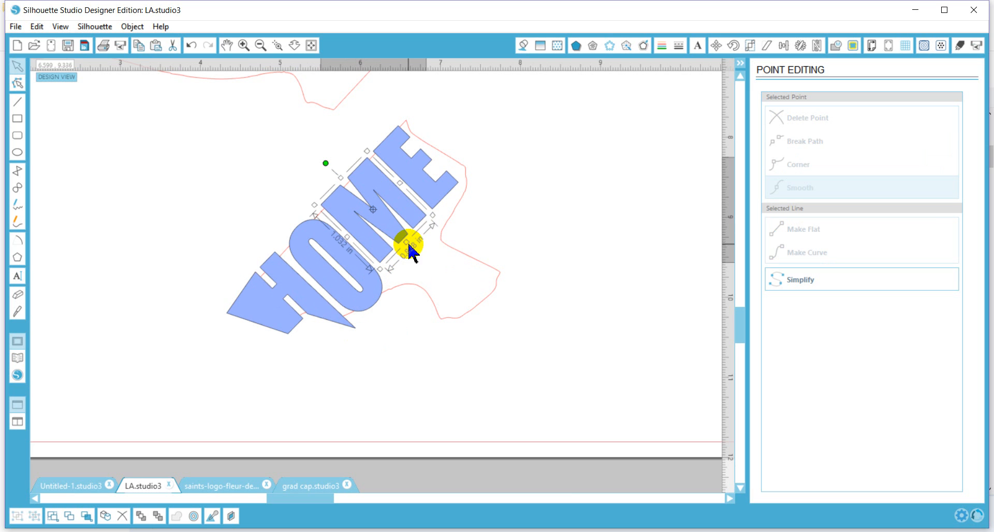
{"action": "left_click_drag", "start_coordinate": [408, 244], "coordinate": [477, 294]}
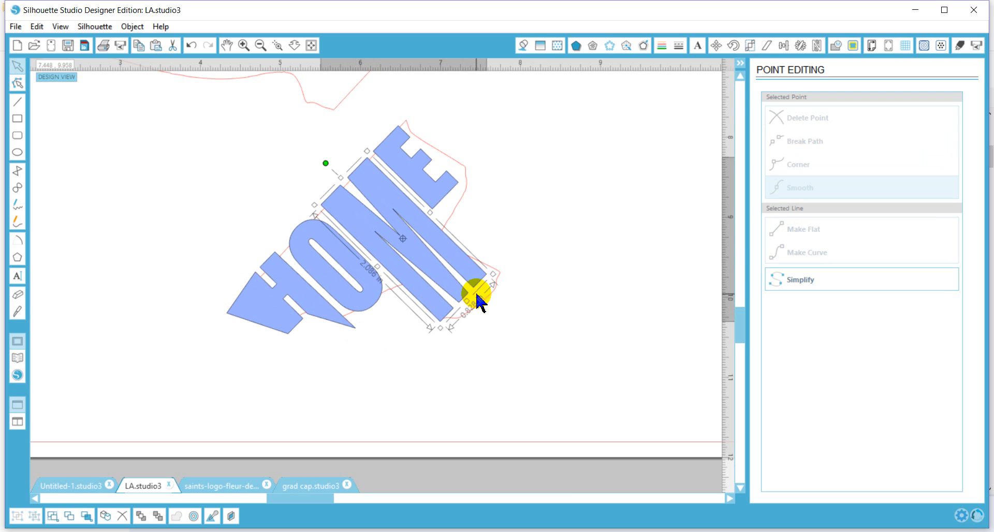
- Edit the points of the M, adding one on its outer edge, flaring that leg past the eastern shoreline and extending the other lower points southeast
{"action": "double_click", "coordinate": [450, 241]}
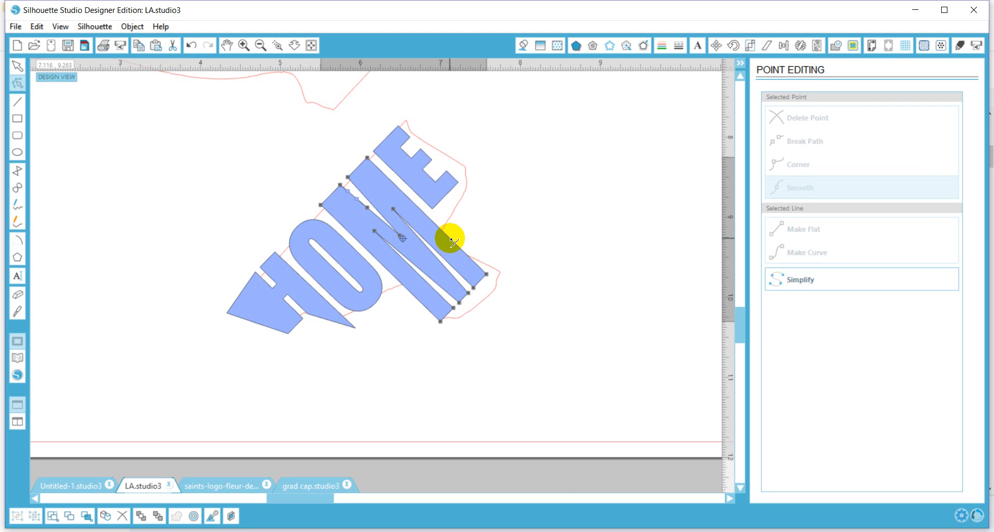
{"action": "left_click", "coordinate": [449, 239]}
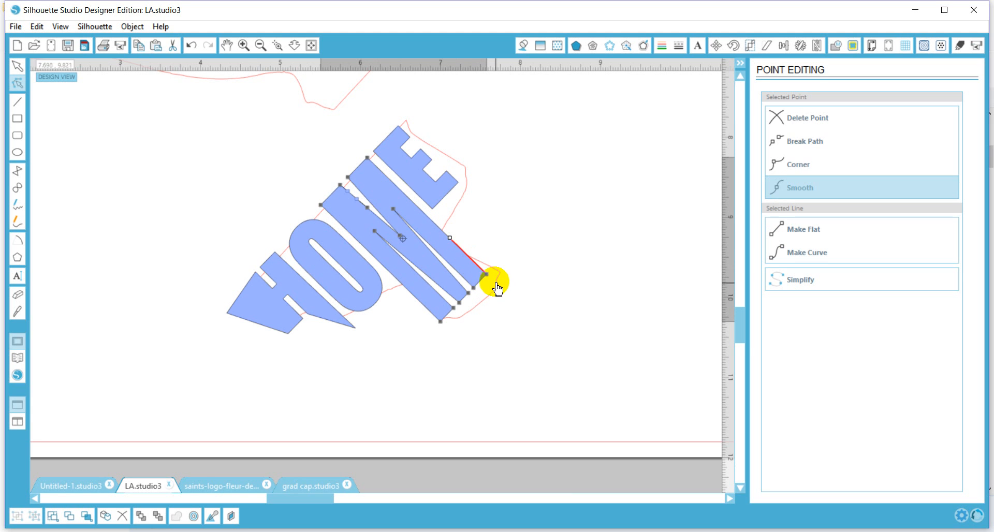
{"action": "left_click_drag", "start_coordinate": [490, 277], "coordinate": [489, 307]}
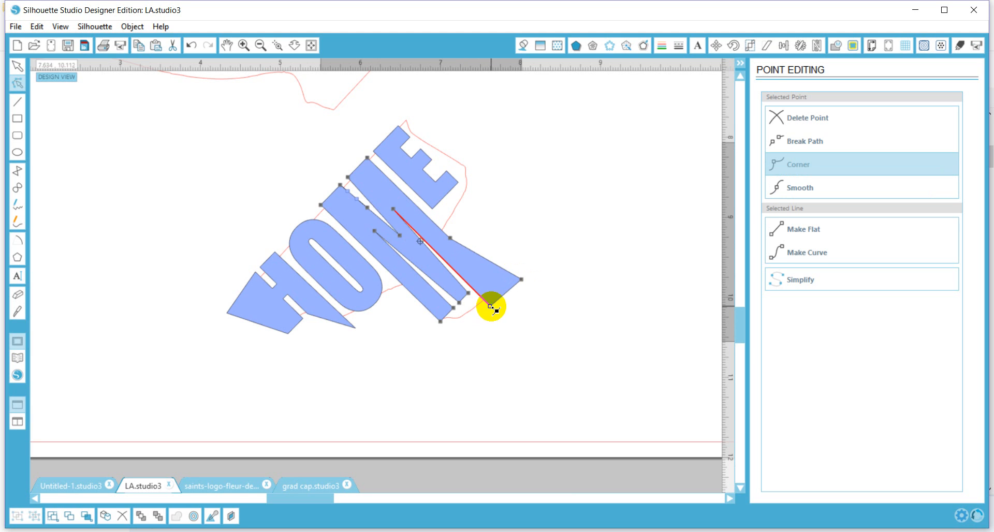
{"action": "left_click", "coordinate": [440, 322]}
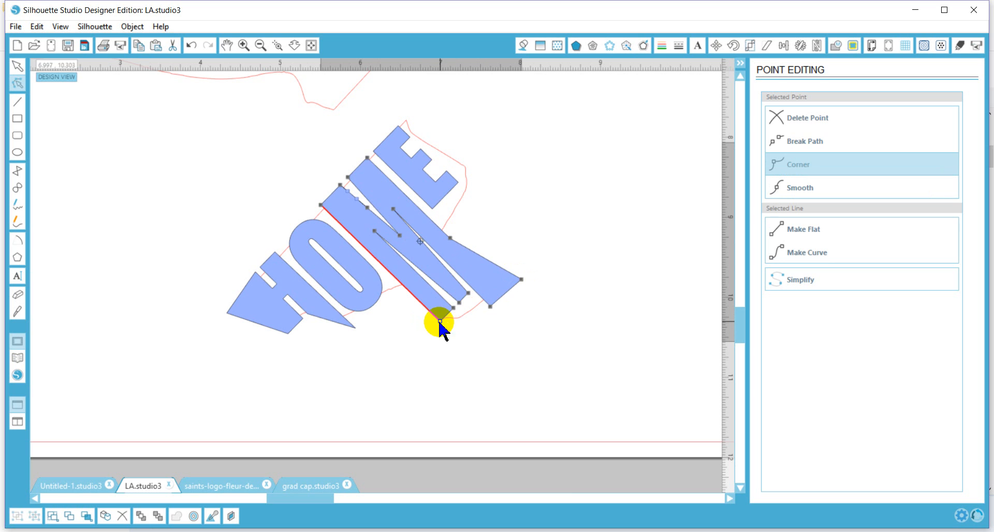
{"action": "left_click_drag", "start_coordinate": [429, 324], "coordinate": [474, 293]}
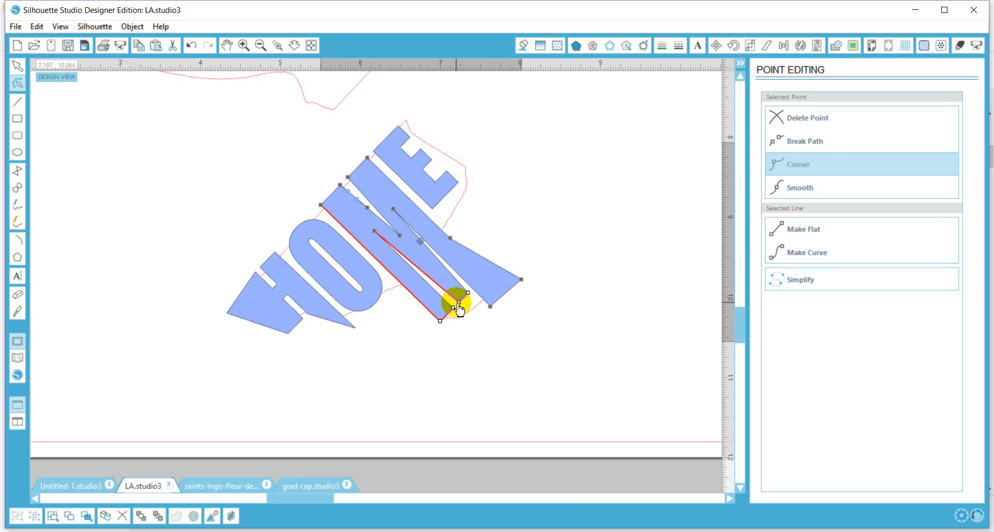
{"action": "left_click_drag", "start_coordinate": [463, 307], "coordinate": [477, 323]}
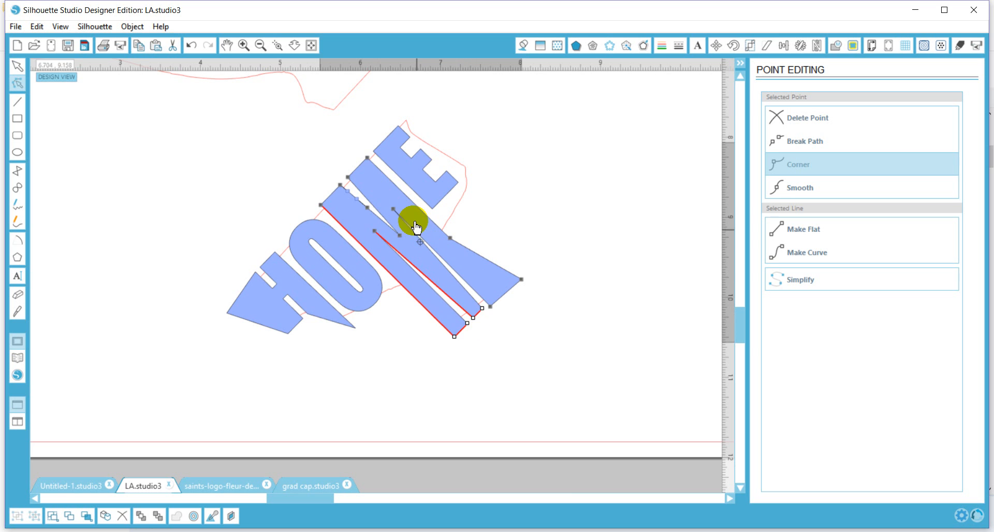
- Enlarge the letter E to about 1.24 by 0.56 in to cover more of the piece's northeastern part
{"action": "left_click", "coordinate": [435, 204]}
{"action": "double_click", "coordinate": [435, 204]}
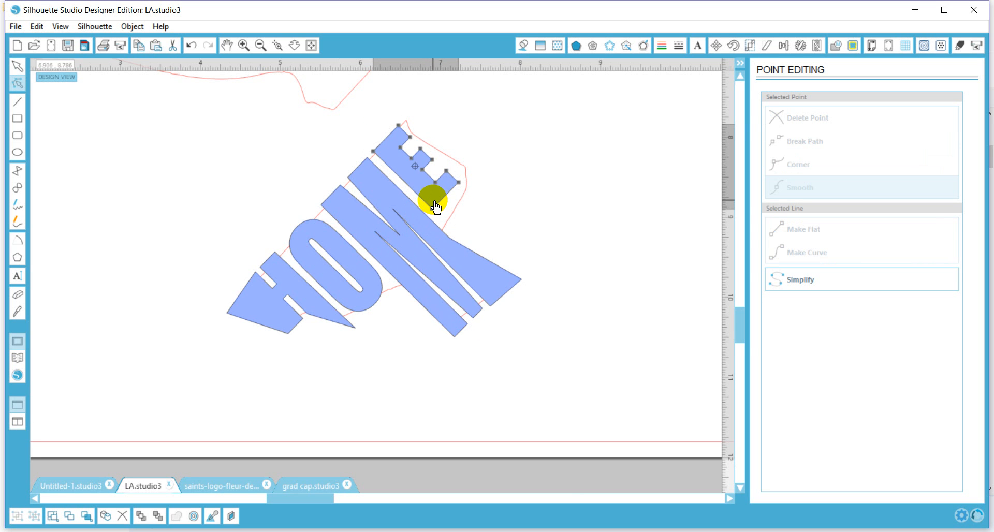
{"action": "left_click", "coordinate": [433, 209]}
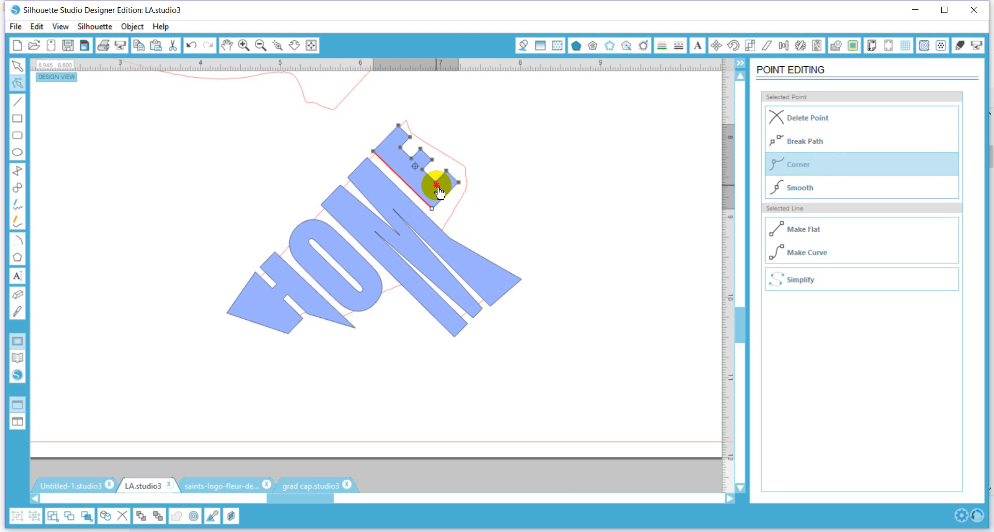
{"action": "left_click", "coordinate": [489, 148]}
{"action": "left_click", "coordinate": [421, 183]}
{"action": "left_click_drag", "start_coordinate": [421, 182], "coordinate": [486, 188]}
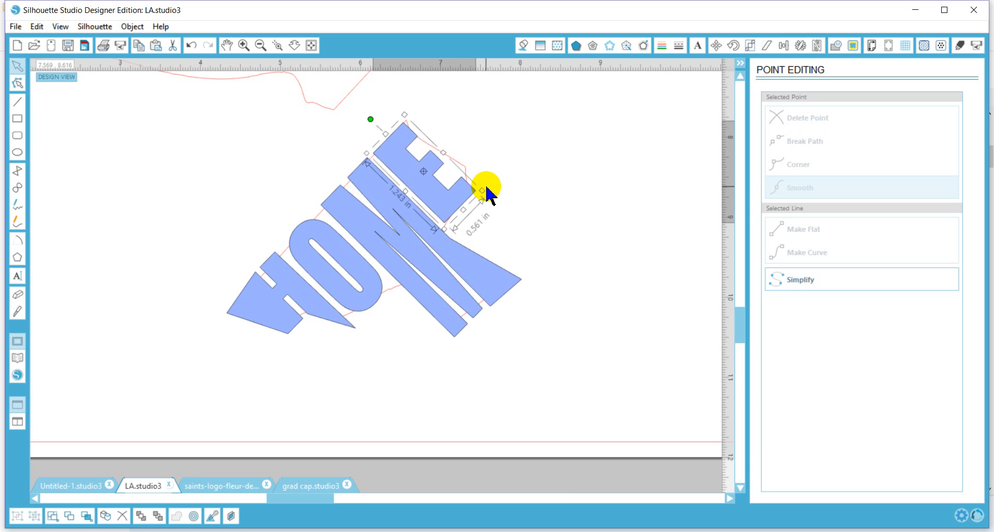
- Edit the points of the E, pulling its lower corner down to the M and its arm ends and upper corner beyond the piece's outline
{"action": "left_click", "coordinate": [449, 194]}
{"action": "left_click", "coordinate": [449, 215]}
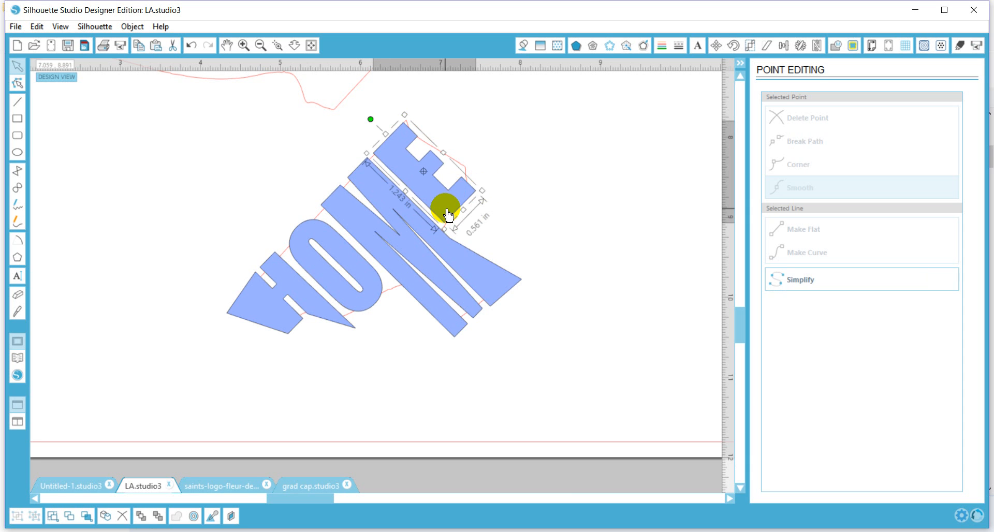
{"action": "double_click", "coordinate": [446, 223]}
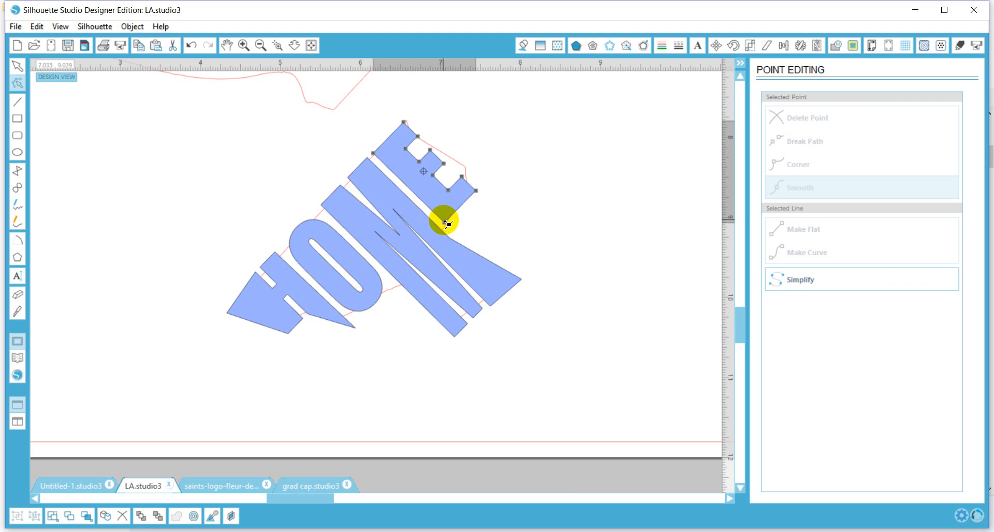
{"action": "left_click", "coordinate": [451, 235]}
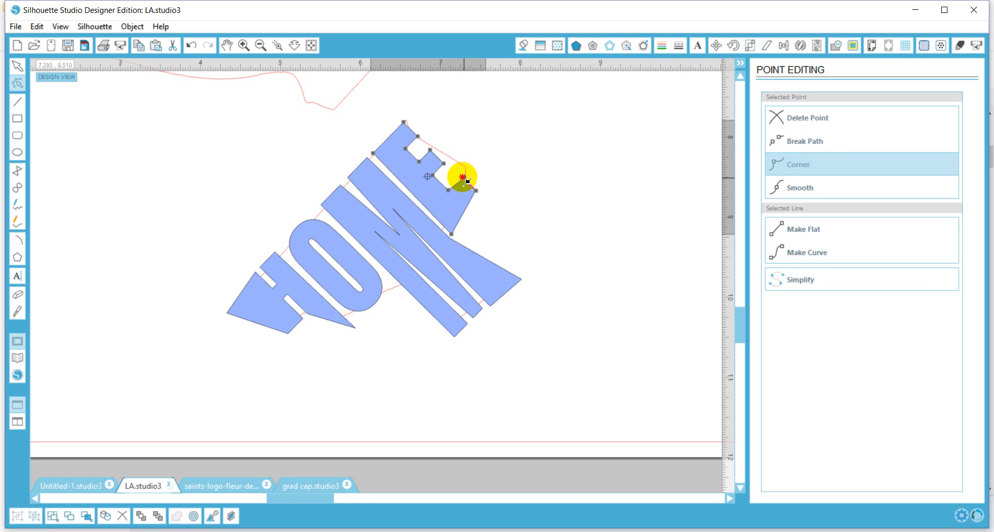
{"action": "left_click_drag", "start_coordinate": [466, 181], "coordinate": [469, 165]}
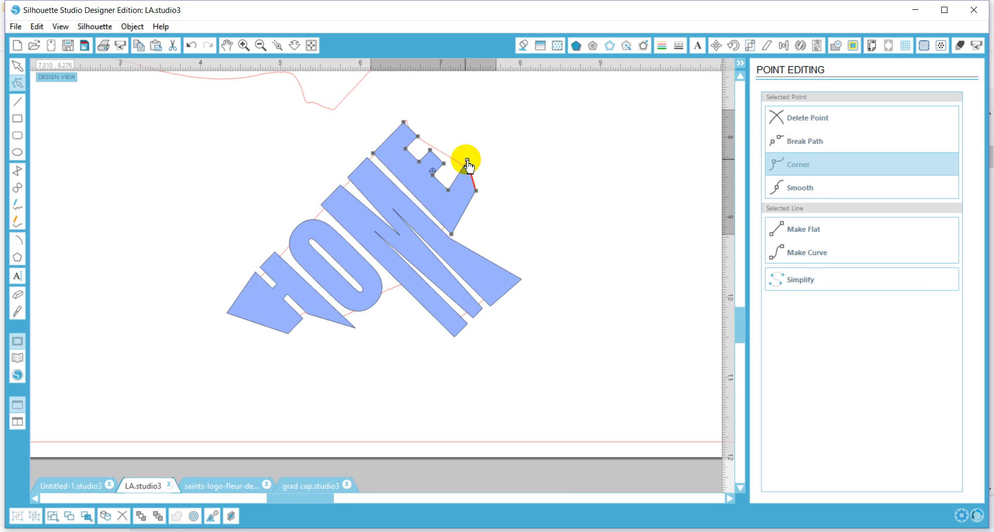
{"action": "left_click", "coordinate": [434, 154]}
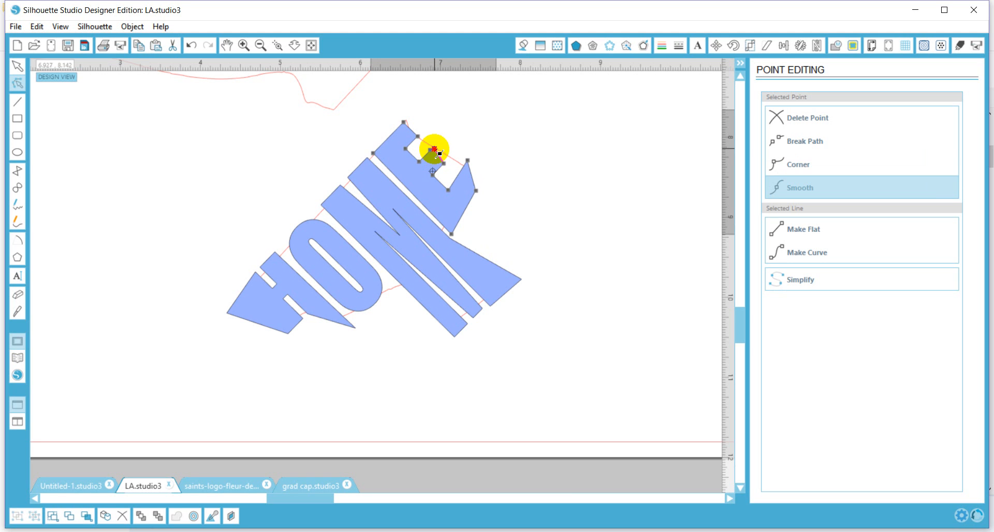
{"action": "left_click_drag", "start_coordinate": [445, 151], "coordinate": [425, 162]}
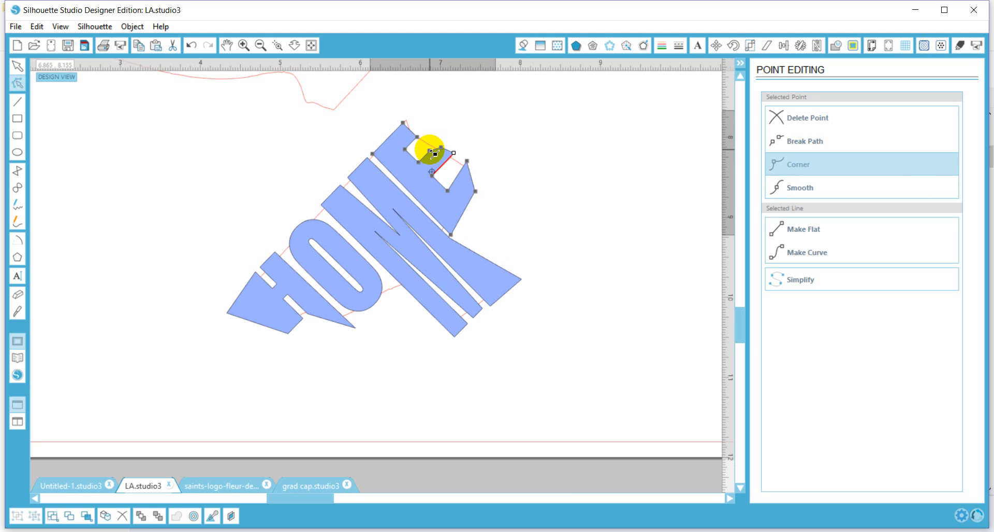
{"action": "left_click_drag", "start_coordinate": [435, 153], "coordinate": [446, 138]}
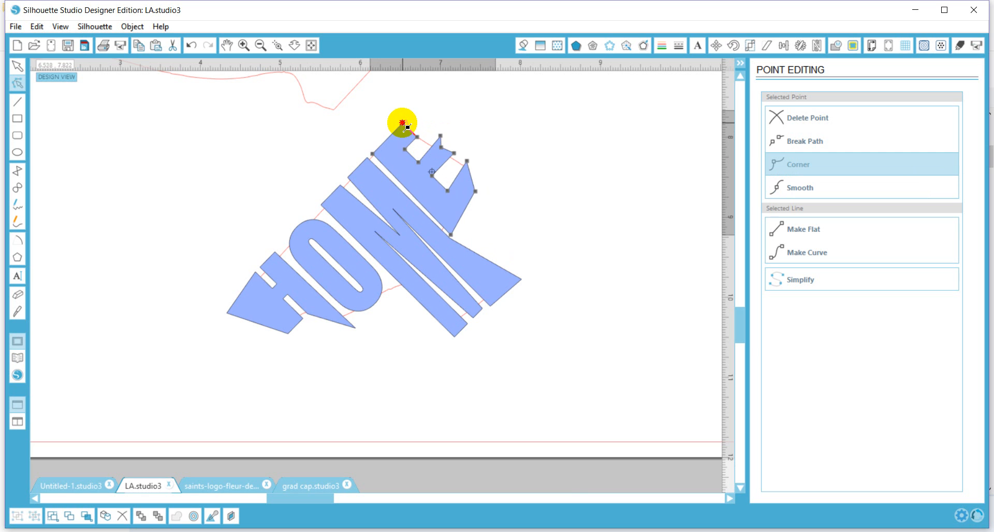
{"action": "left_click_drag", "start_coordinate": [407, 125], "coordinate": [411, 111]}
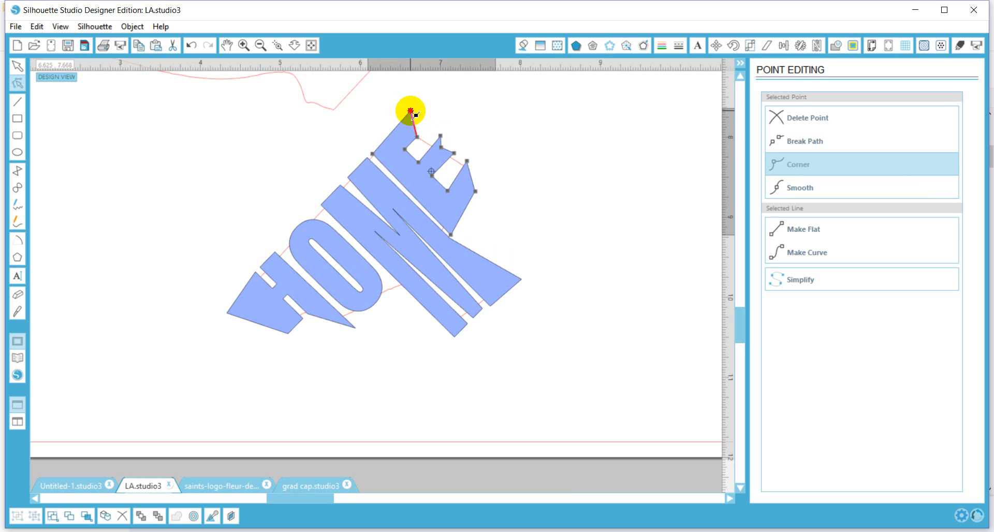
- Crop the HOME letters to the outline of the sliced state piece and group the result
{"action": "left_click", "coordinate": [202, 254]}
{"action": "left_click", "coordinate": [417, 306]}
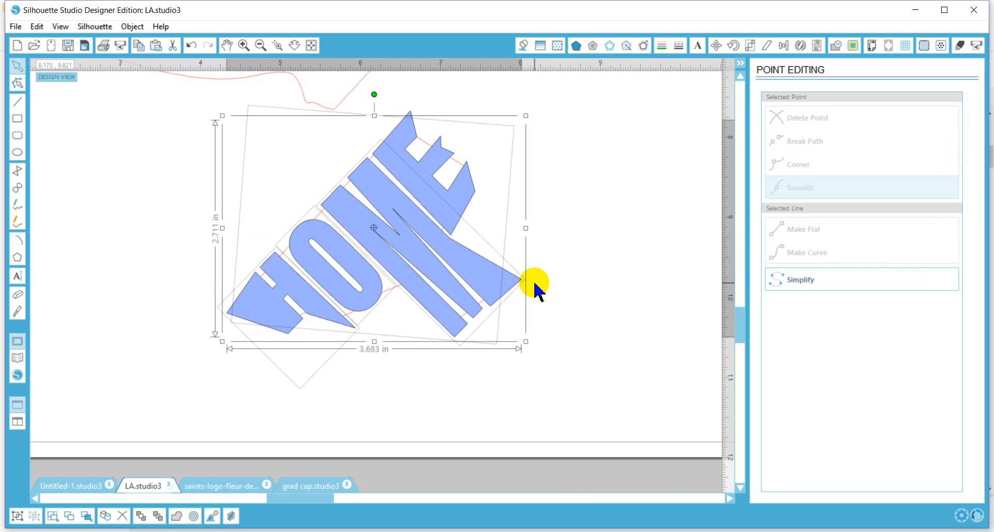
{"action": "left_click_drag", "start_coordinate": [203, 131], "coordinate": [584, 348]}
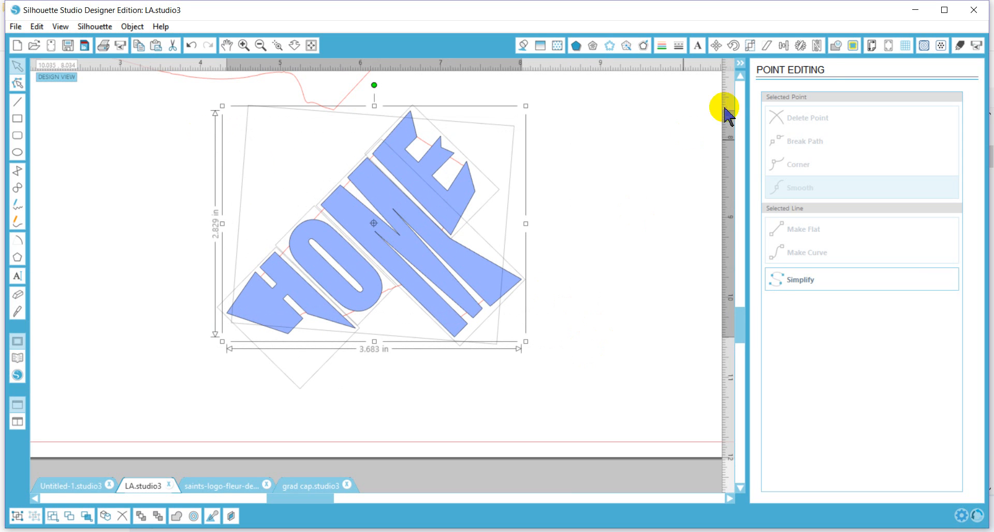
{"action": "left_click", "coordinate": [836, 45]}
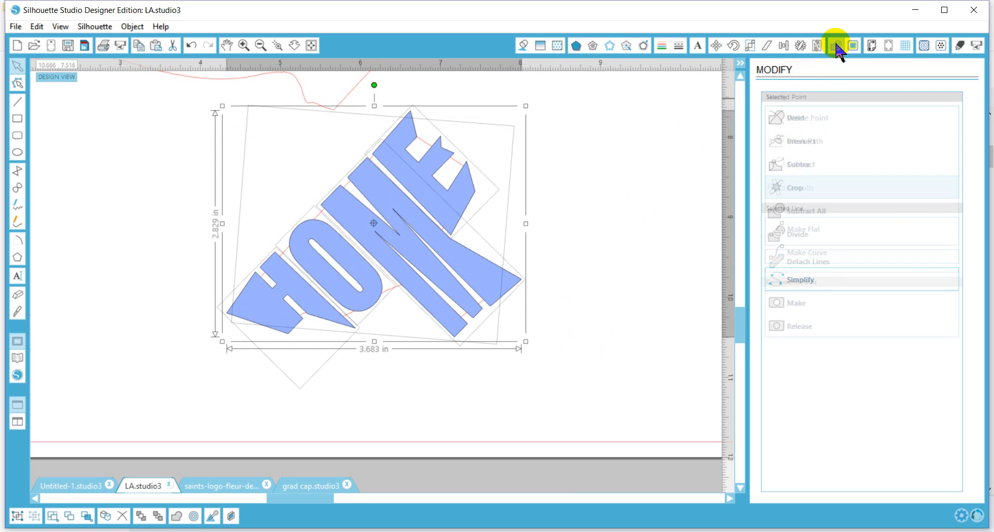
{"action": "left_click", "coordinate": [792, 191]}
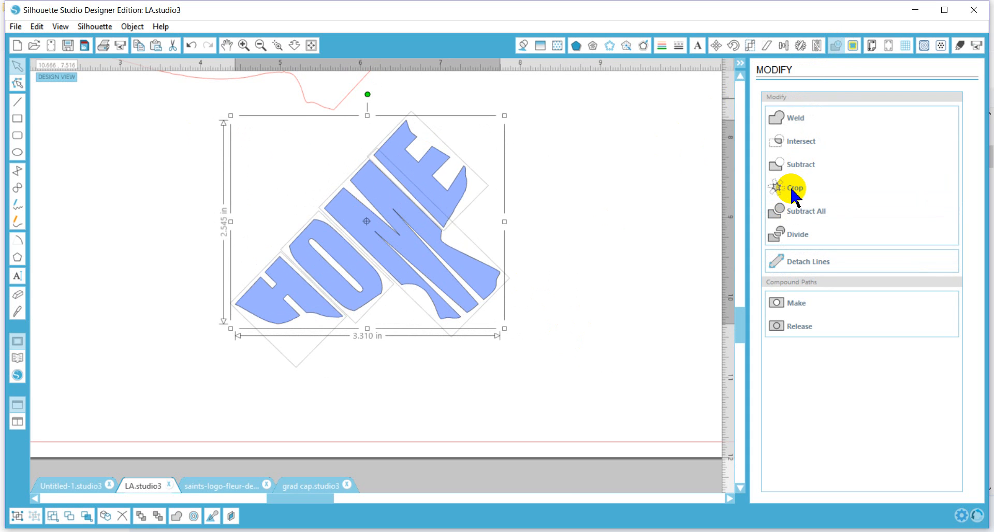
{"action": "right_click", "coordinate": [468, 266]}
{"action": "left_click", "coordinate": [506, 417]}
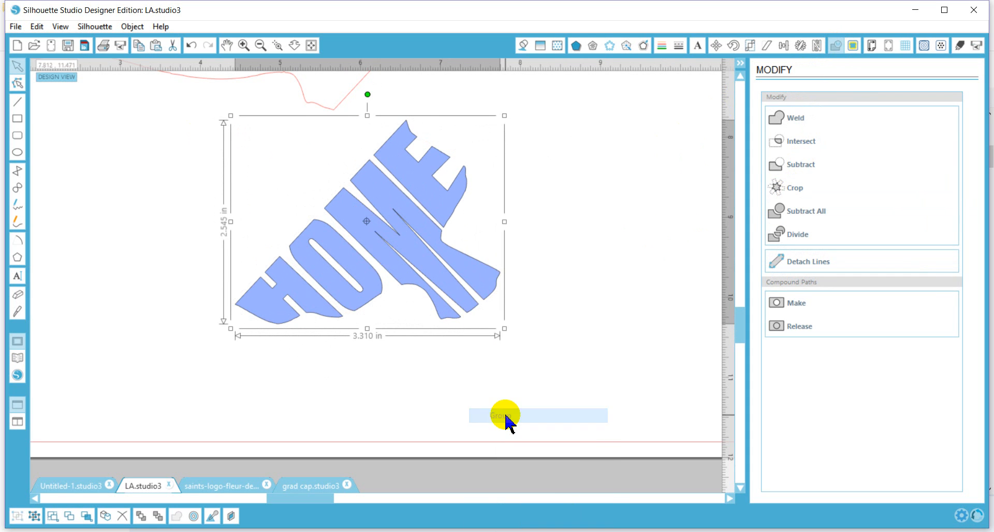
- Move the HOME group into the southeastern corner of the uncut Louisiana outline and scale it to about 3.15 by 2.42 in
{"action": "left_click", "coordinate": [311, 45]}
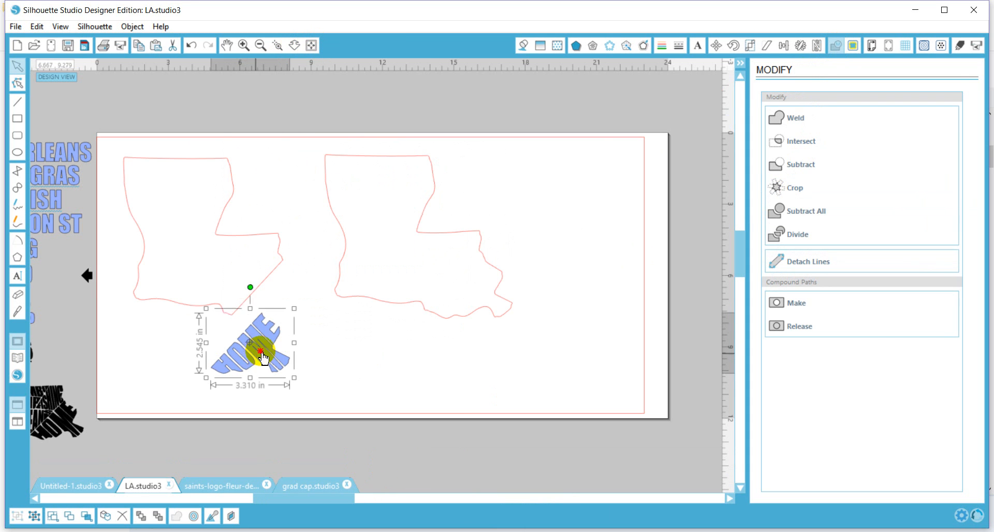
{"action": "left_click_drag", "start_coordinate": [263, 355], "coordinate": [479, 300]}
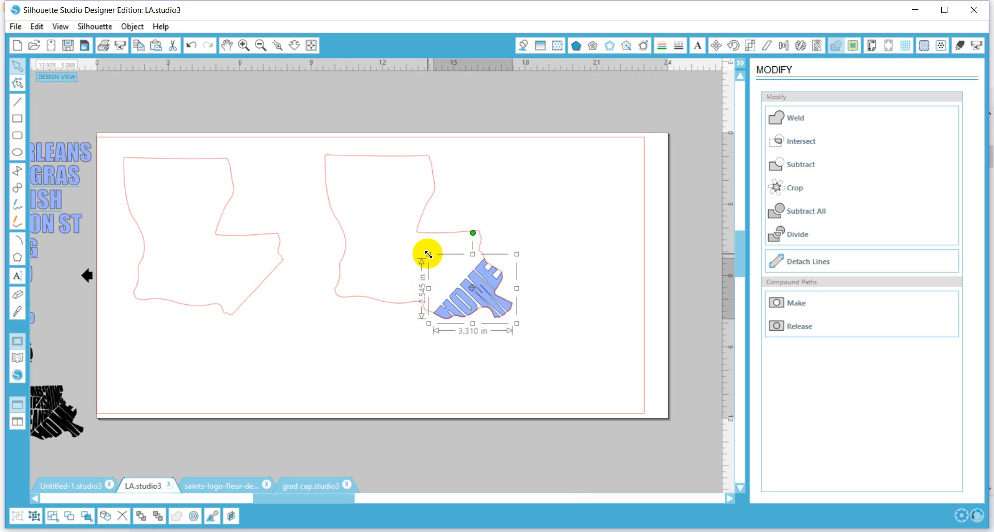
{"action": "left_click_drag", "start_coordinate": [427, 254], "coordinate": [433, 256]}
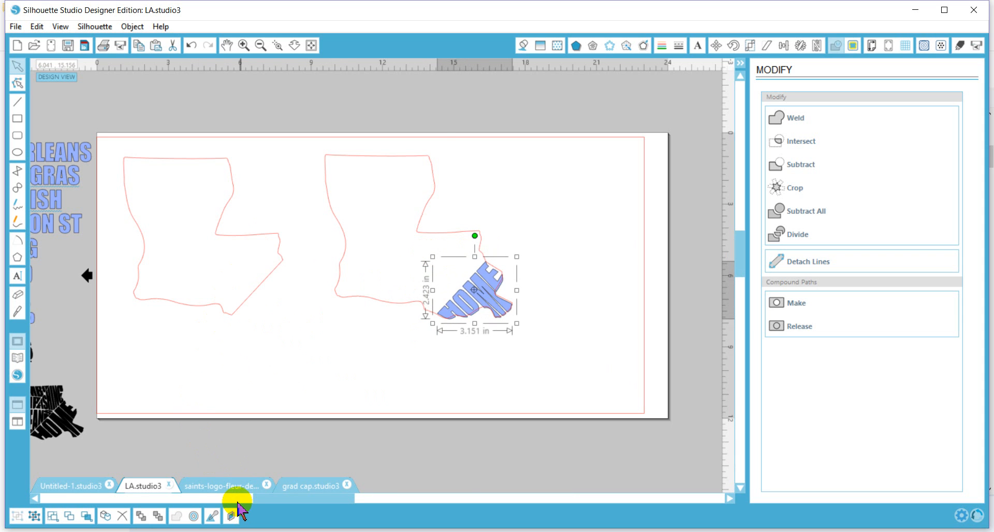
- Stretch the NEW ORLEANS text over its sliced state piece to about 3.96 in wide and 2.24 in tall
{"action": "left_click", "coordinate": [238, 499]}
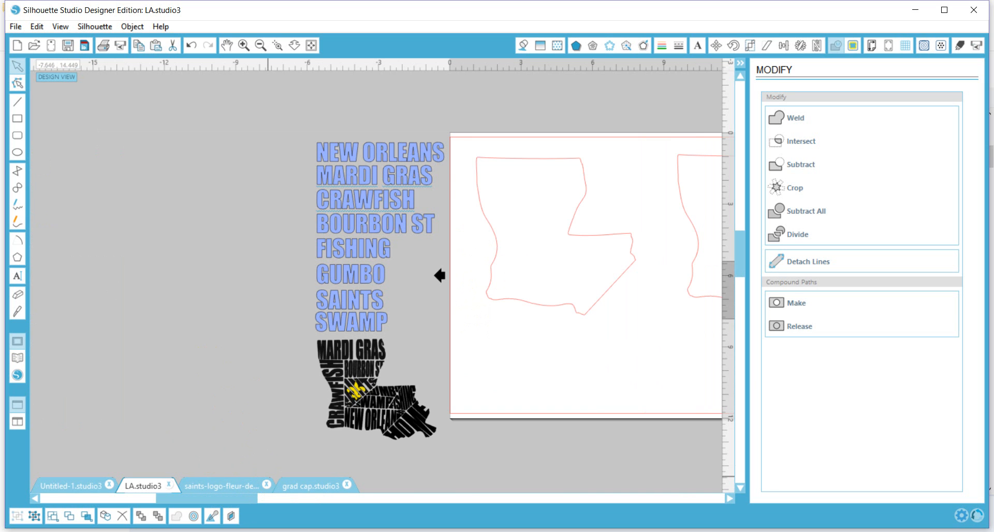
{"action": "left_click", "coordinate": [394, 238]}
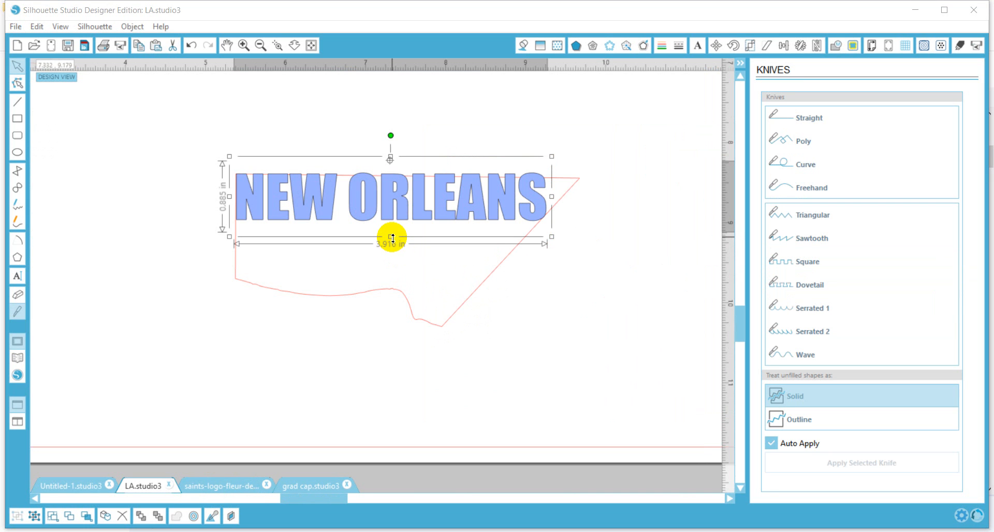
{"action": "left_click_drag", "start_coordinate": [392, 238], "coordinate": [395, 316]}
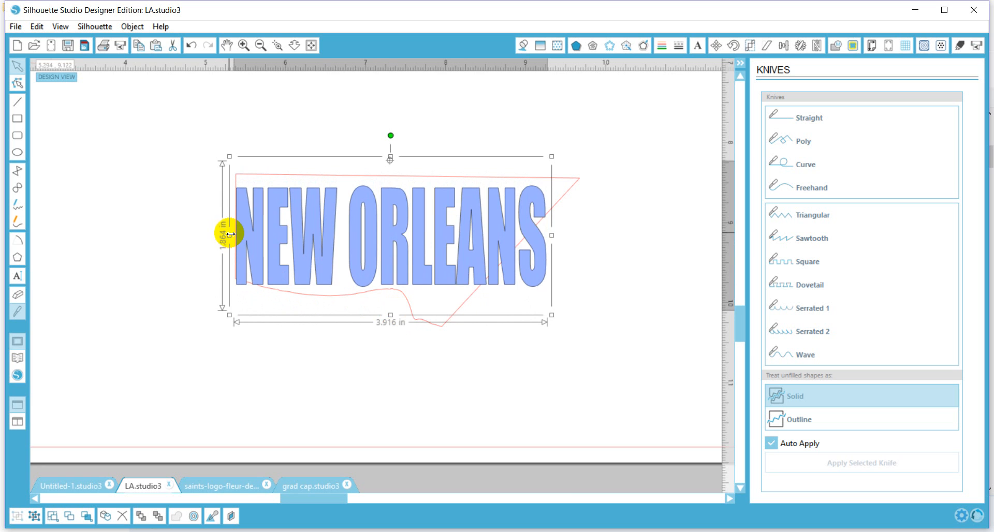
{"action": "left_click_drag", "start_coordinate": [231, 236], "coordinate": [227, 236]}
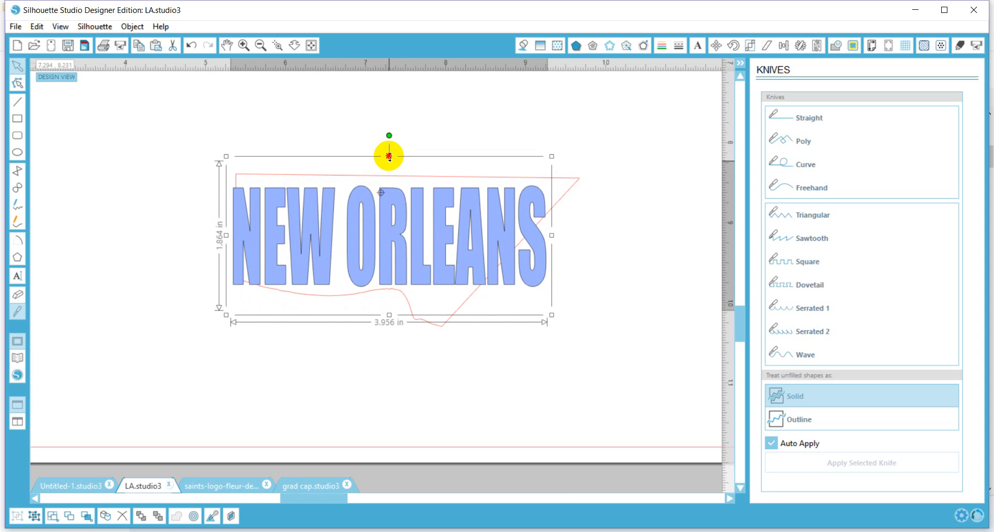
{"action": "left_click_drag", "start_coordinate": [388, 156], "coordinate": [386, 125]}
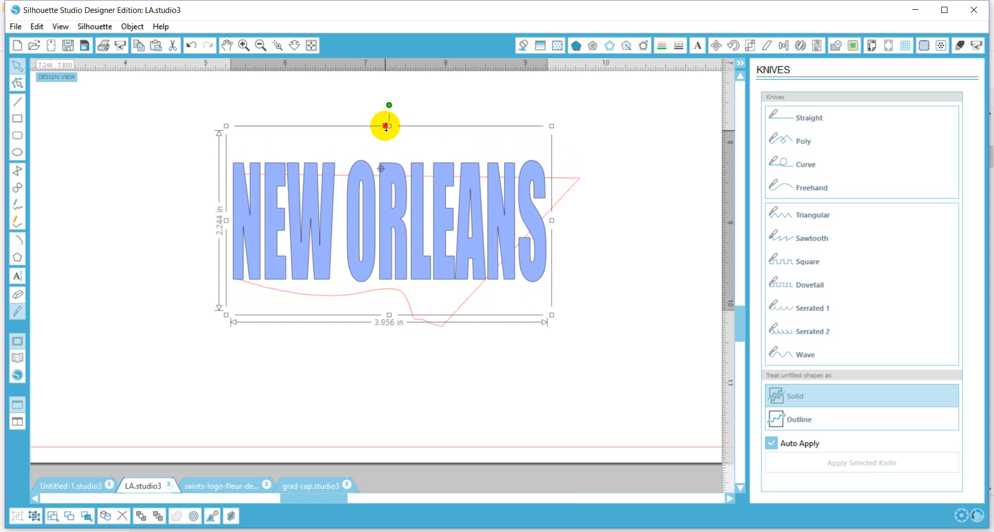
{"action": "left_click", "coordinate": [585, 287]}
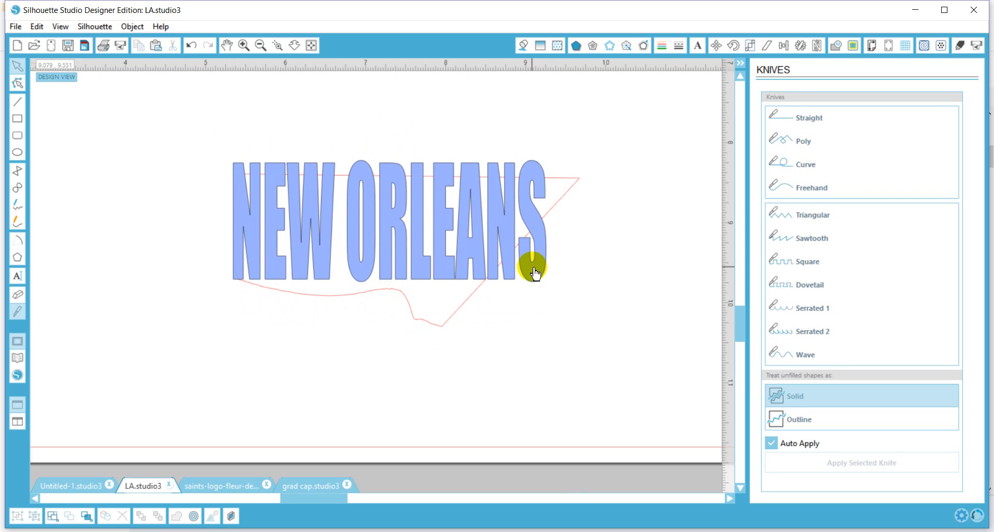
- Ungroup NEW ORLEANS into separate letters and select only the final S
{"action": "left_click", "coordinate": [535, 274]}
{"action": "left_click", "coordinate": [586, 306]}
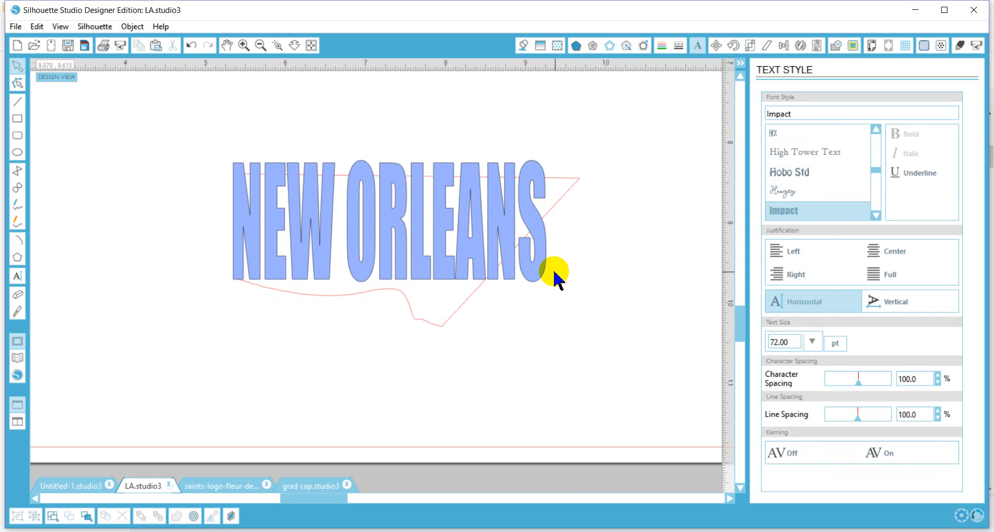
{"action": "left_click", "coordinate": [544, 273]}
{"action": "right_click", "coordinate": [546, 274]}
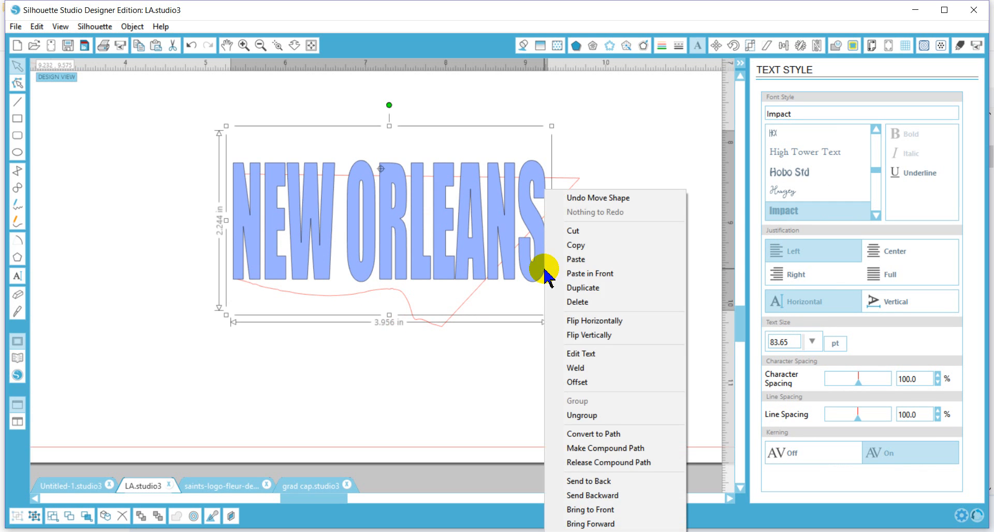
{"action": "left_click", "coordinate": [573, 416]}
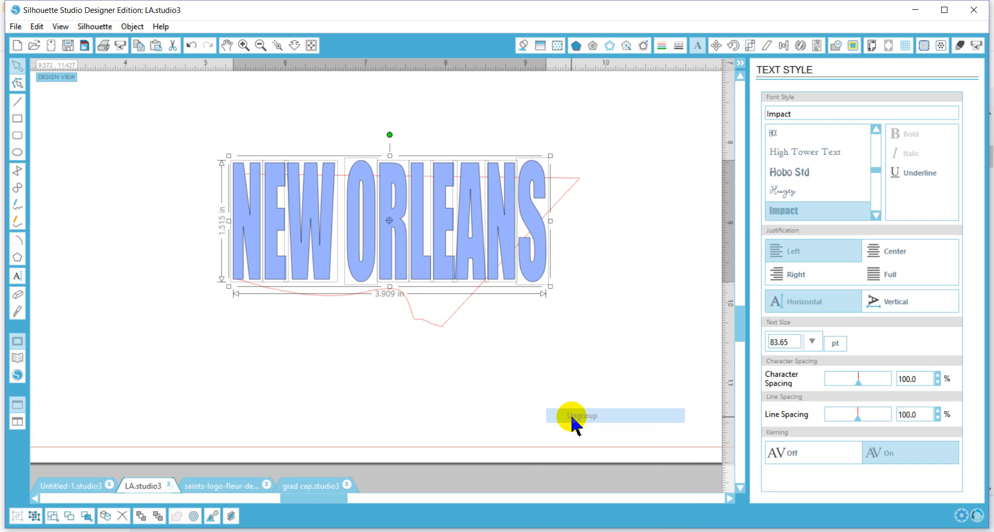
{"action": "left_click", "coordinate": [576, 303]}
{"action": "left_click", "coordinate": [538, 269]}
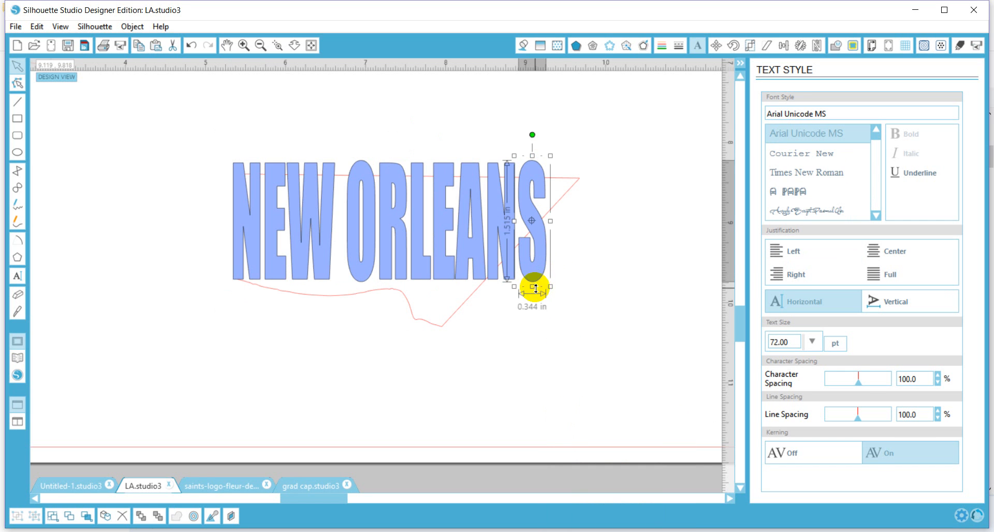
- Resize the final S to about 0.405 in wide and 0.588 in tall, just below the state piece's upper edge
{"action": "left_click_drag", "start_coordinate": [532, 288], "coordinate": [518, 238]}
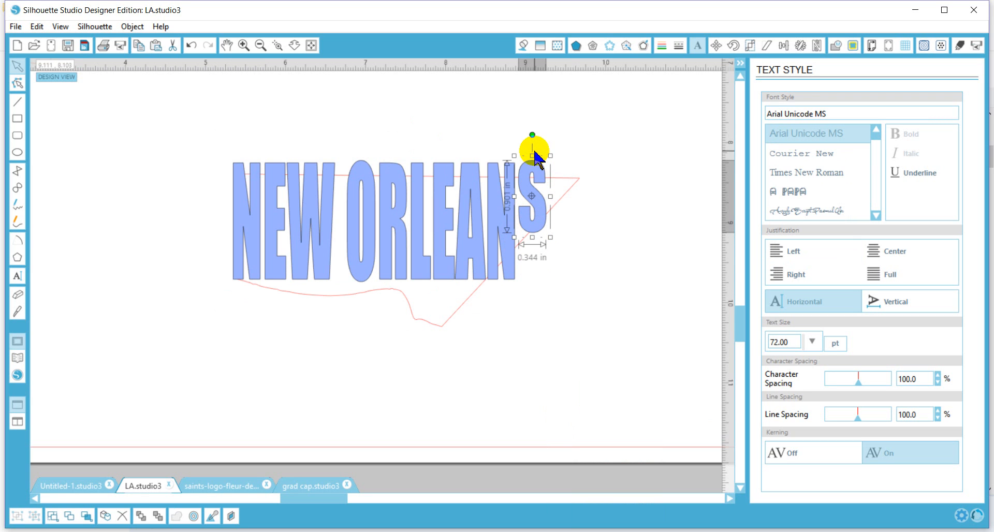
{"action": "left_click_drag", "start_coordinate": [533, 155], "coordinate": [533, 170]}
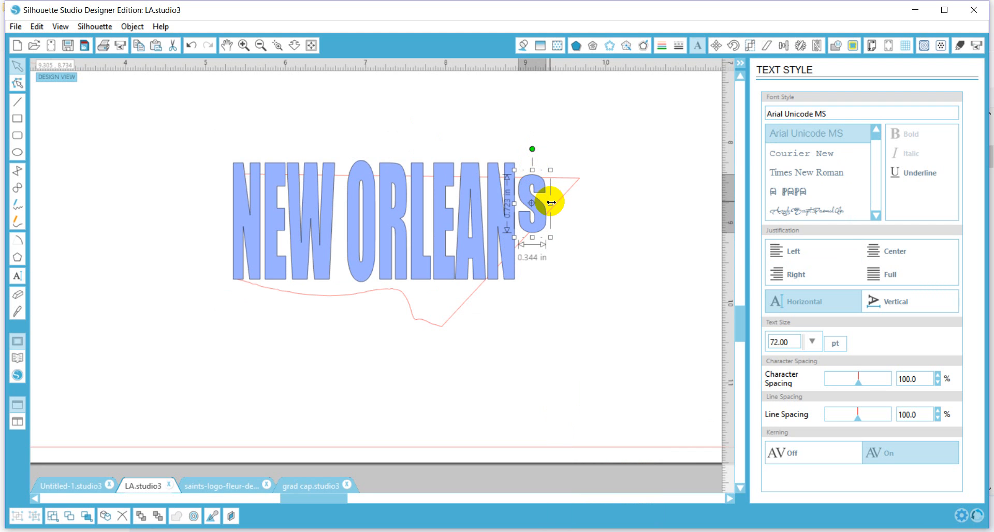
{"action": "left_click_drag", "start_coordinate": [551, 203], "coordinate": [556, 226]}
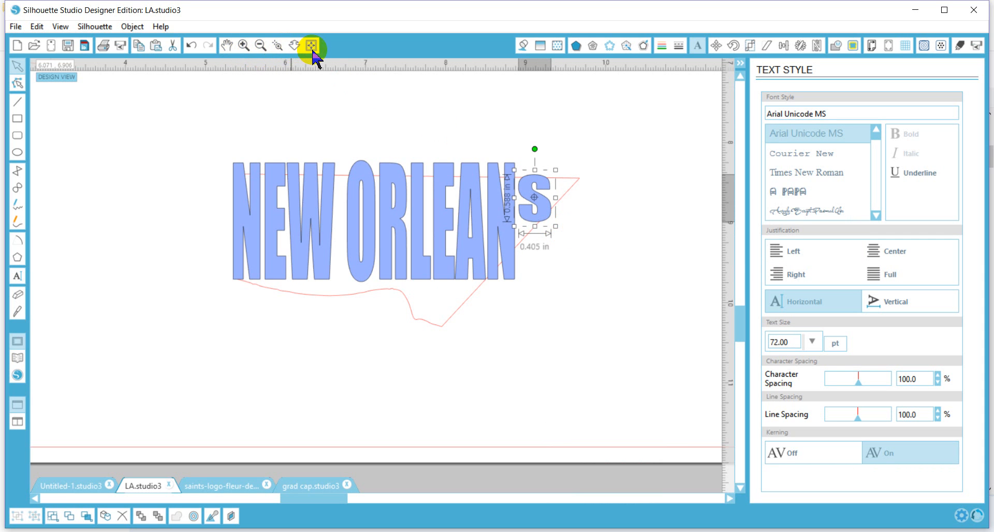
- Edit the points of the S to extend its upper arm eastward past the pointed tip of the state piece
{"action": "left_click", "coordinate": [278, 46]}
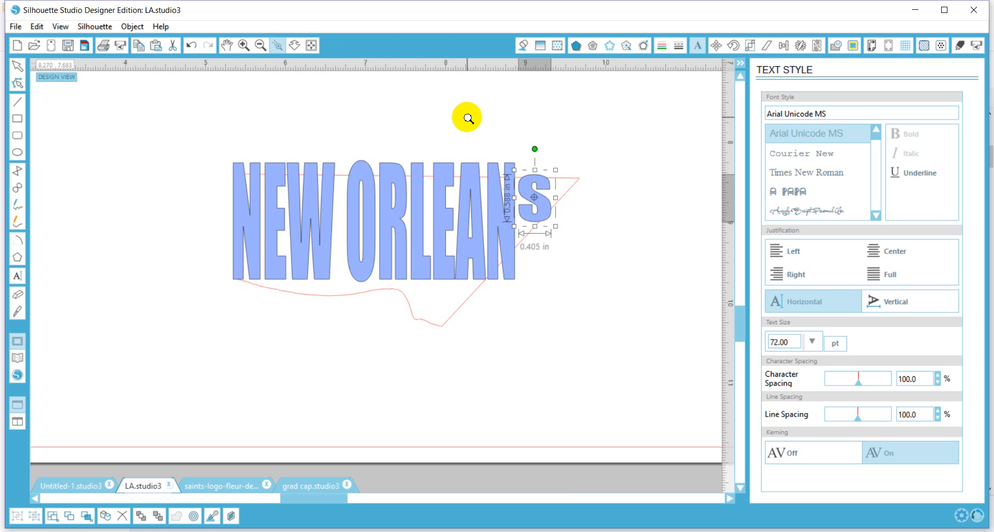
{"action": "left_click_drag", "start_coordinate": [472, 129], "coordinate": [606, 305]}
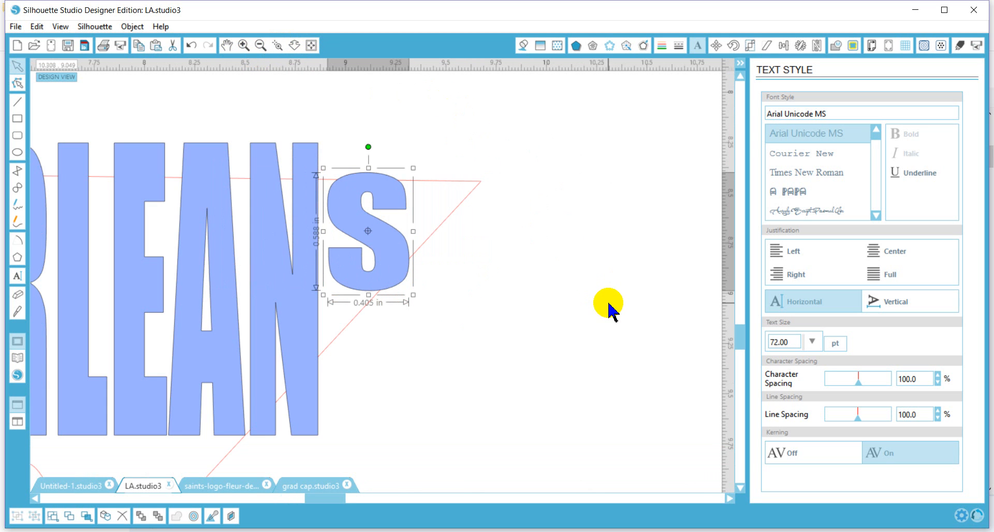
{"action": "left_click", "coordinate": [457, 254]}
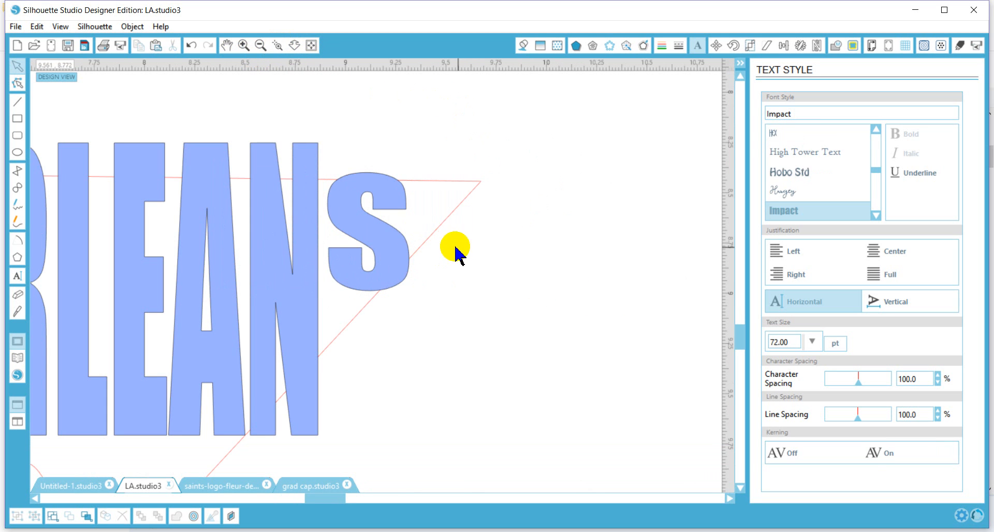
{"action": "left_click", "coordinate": [386, 208]}
{"action": "double_click", "coordinate": [386, 208]}
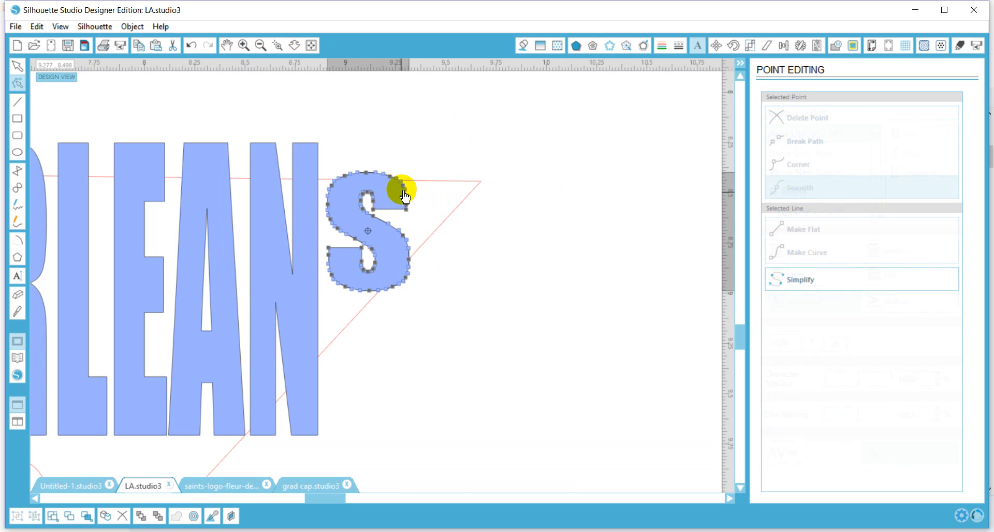
{"action": "left_click", "coordinate": [407, 189]}
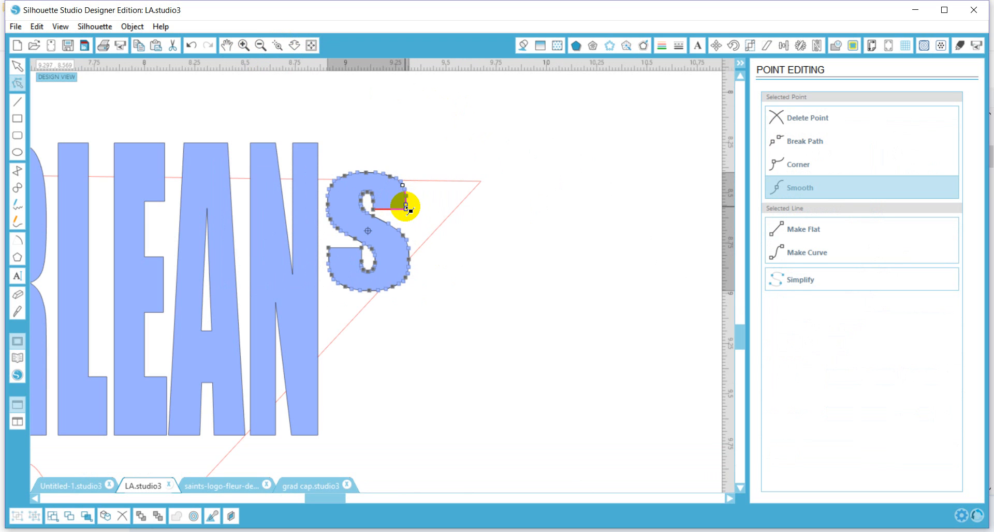
{"action": "left_click_drag", "start_coordinate": [408, 207], "coordinate": [515, 209]}
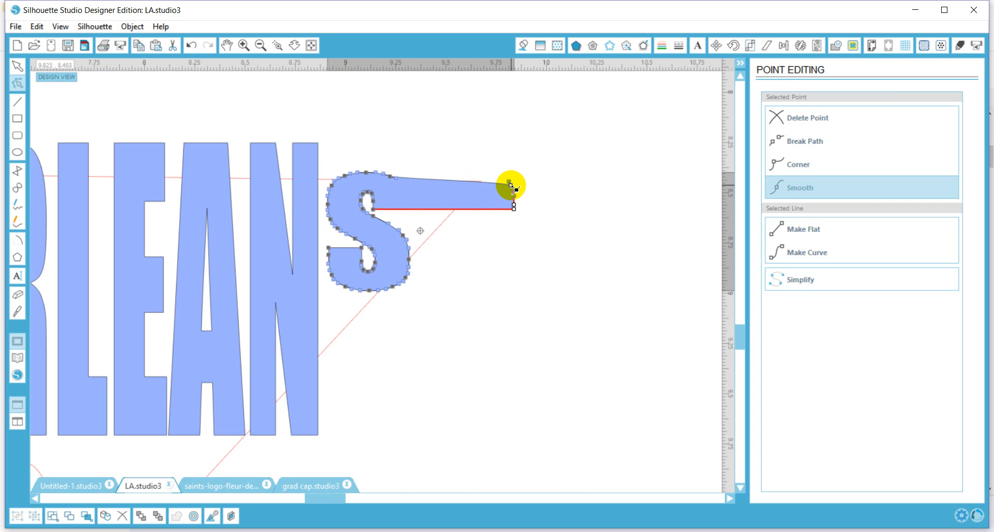
{"action": "left_click", "coordinate": [522, 167]}
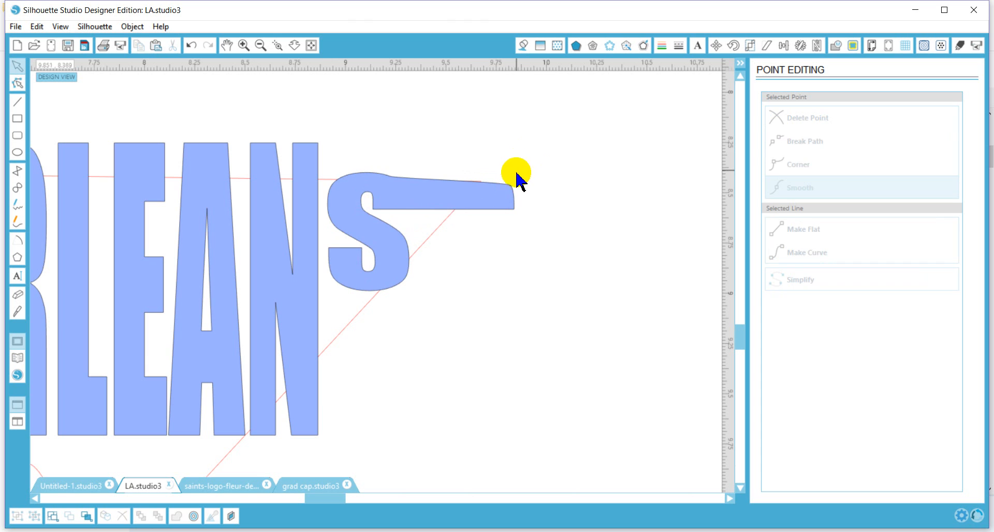
- Pull points on the lower curve of the S outward and downward past the slanted edge of the state piece
{"action": "double_click", "coordinate": [396, 253]}
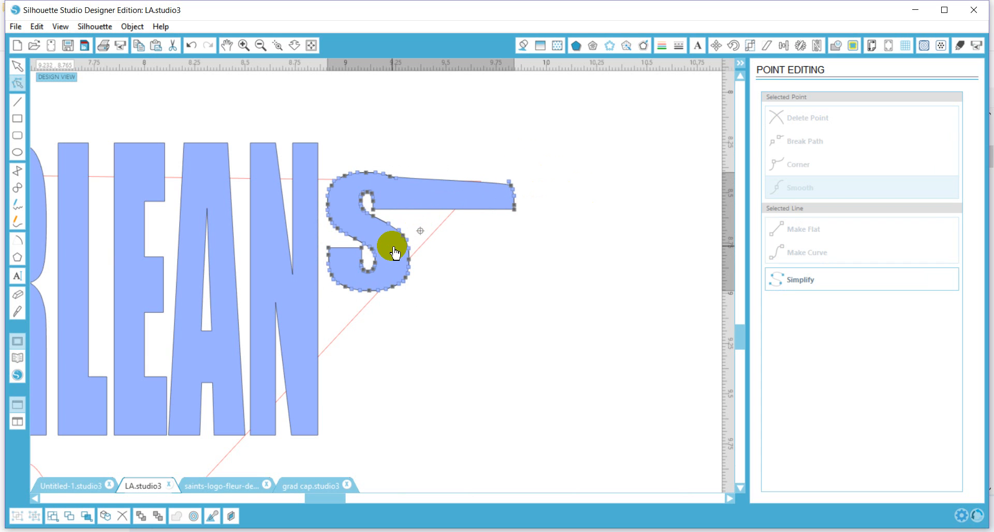
{"action": "left_click", "coordinate": [406, 237]}
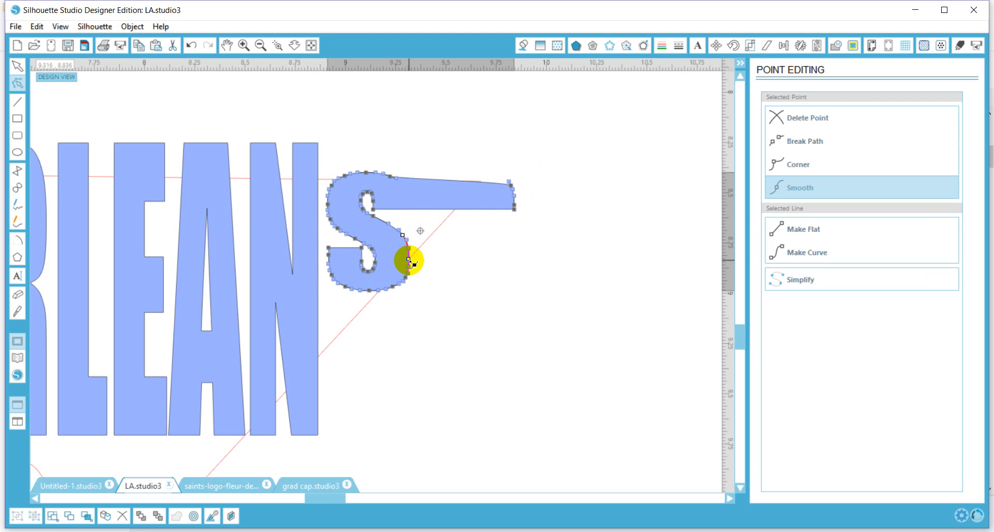
{"action": "left_click_drag", "start_coordinate": [409, 260], "coordinate": [438, 265]}
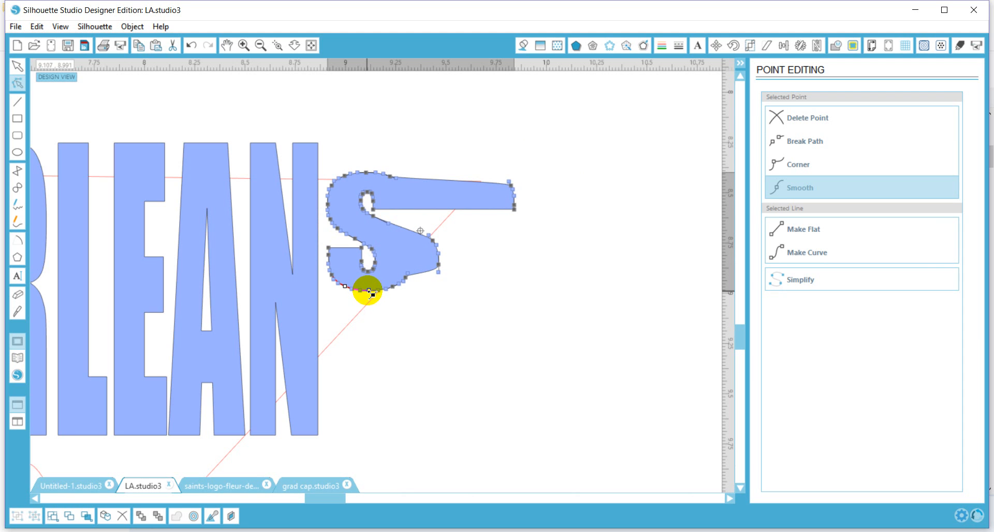
{"action": "left_click_drag", "start_coordinate": [369, 289], "coordinate": [374, 310]}
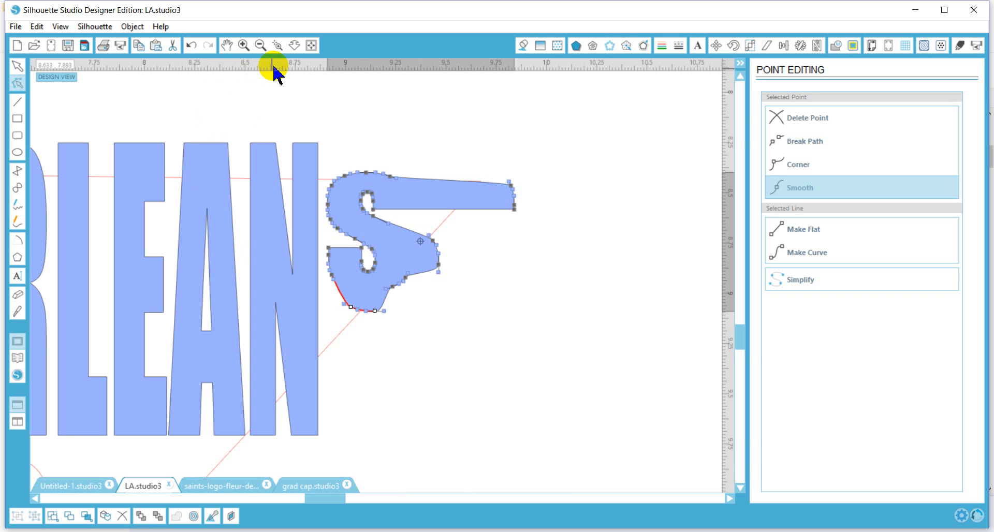
- Crop all the NEW ORLEANS letters to their state piece and group the result
{"action": "left_click", "coordinate": [260, 45]}
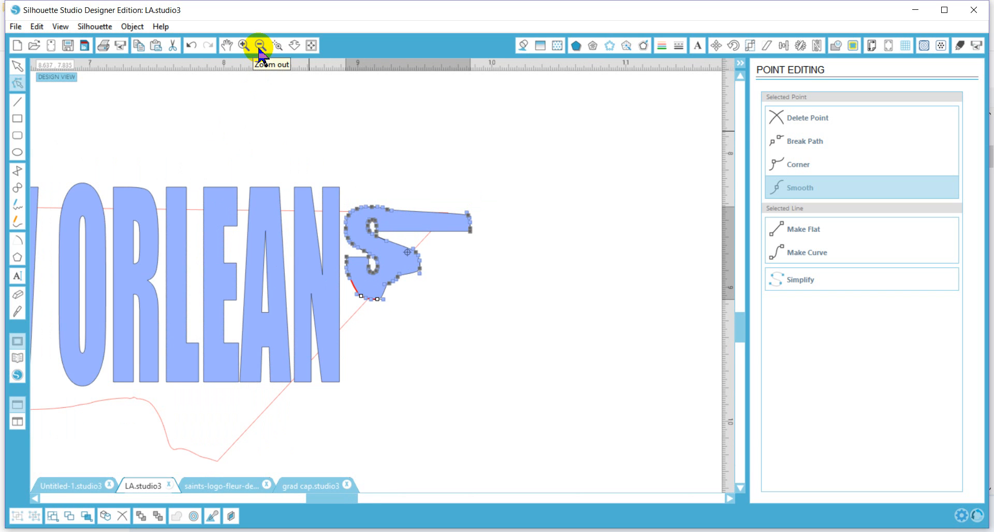
{"action": "left_click", "coordinate": [260, 46]}
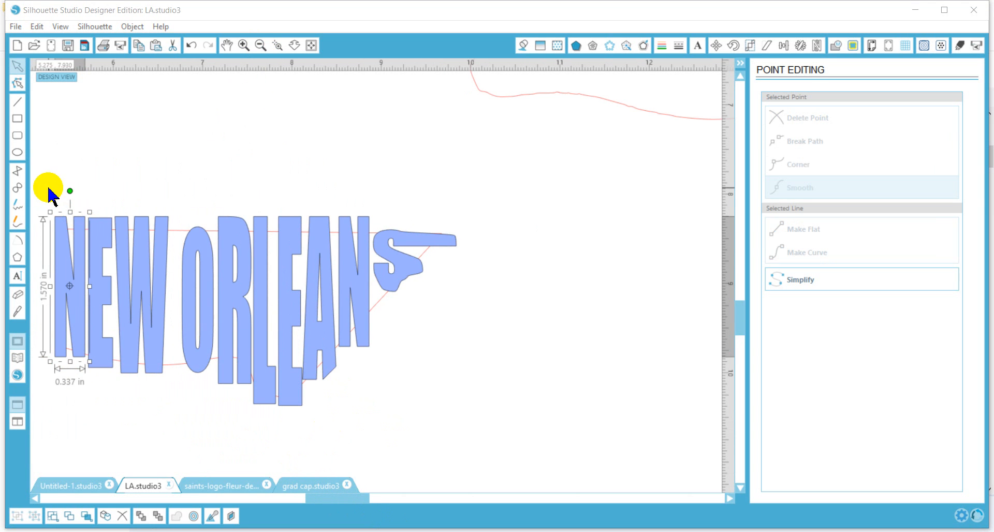
{"action": "left_click", "coordinate": [36, 188]}
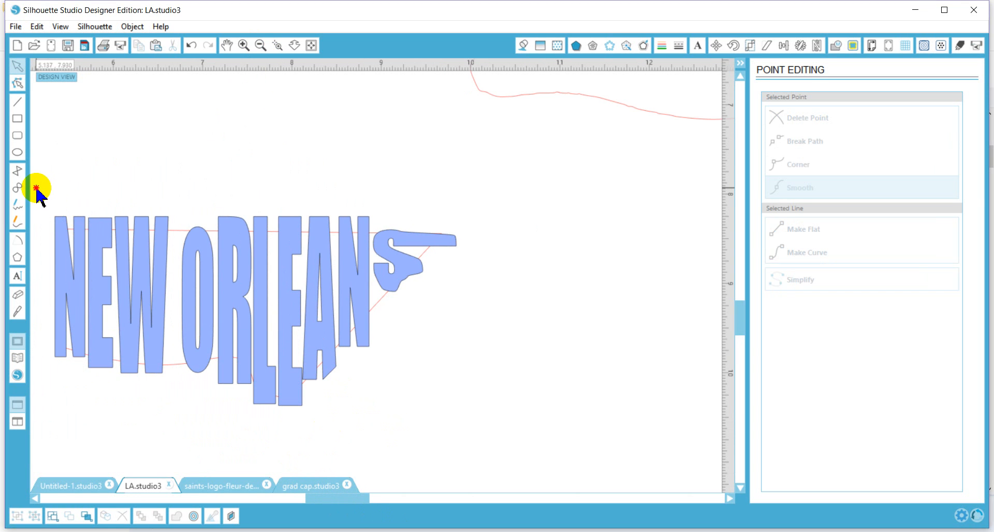
{"action": "left_click_drag", "start_coordinate": [36, 188], "coordinate": [473, 406]}
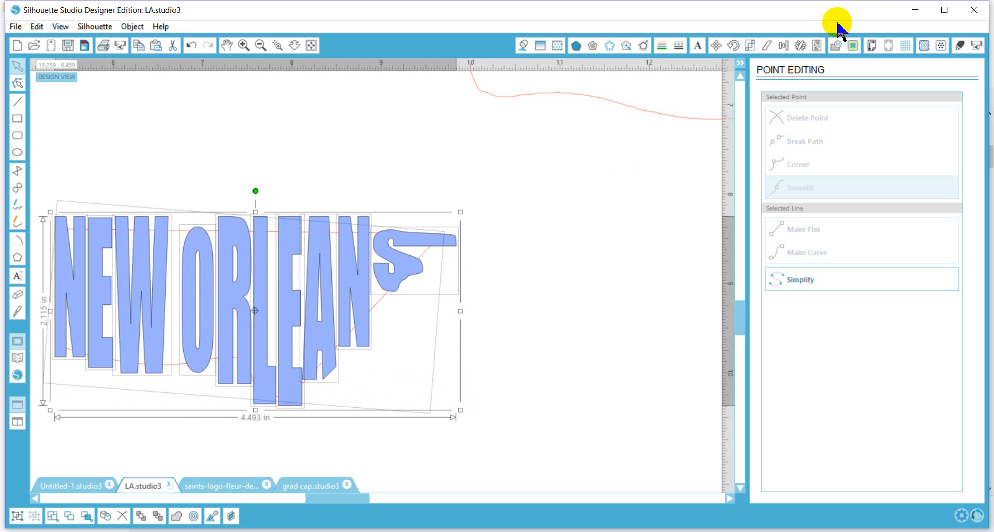
{"action": "left_click", "coordinate": [836, 45]}
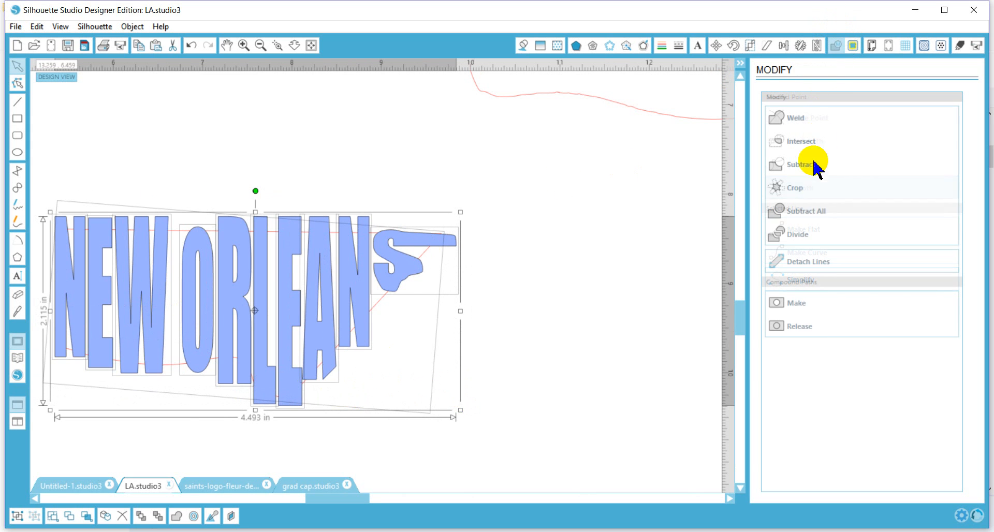
{"action": "left_click", "coordinate": [800, 187]}
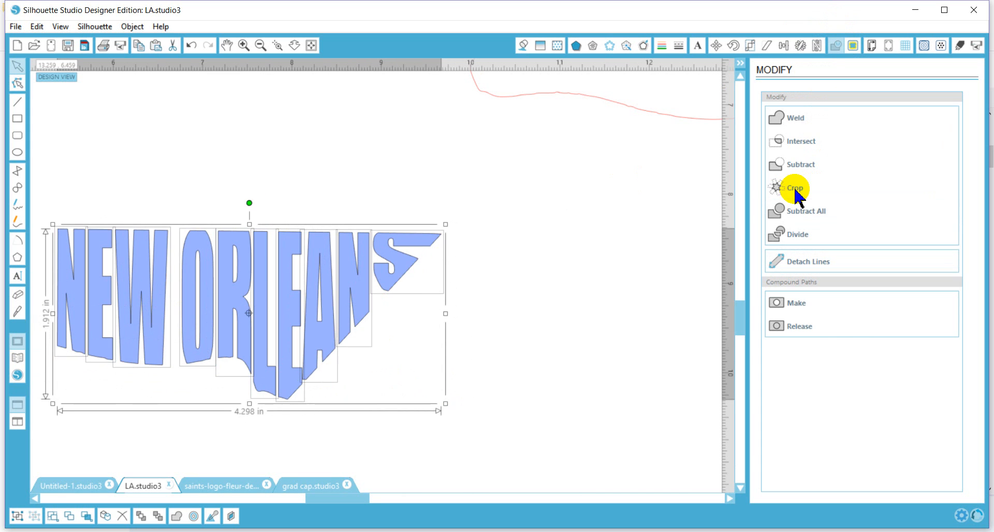
{"action": "right_click", "coordinate": [331, 305]}
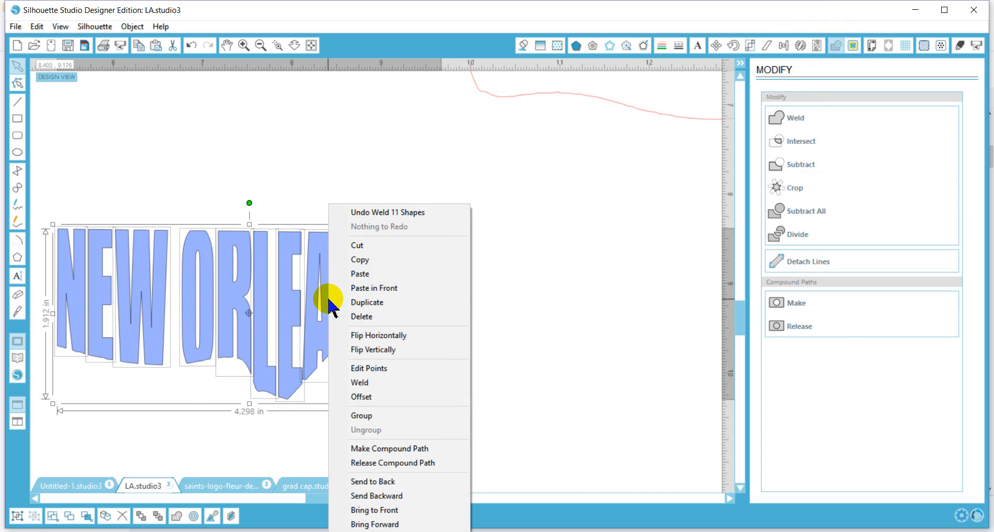
{"action": "left_click", "coordinate": [358, 417]}
- Move the NEW ORLEANS group into the southern part of the uncut Louisiana outline, beside HOME
{"action": "left_click", "coordinate": [311, 46]}
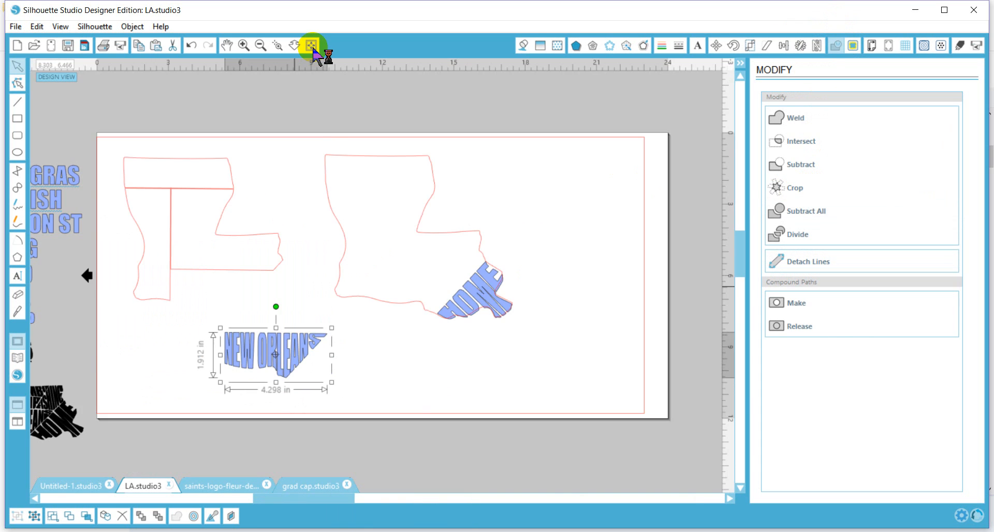
{"action": "left_click_drag", "start_coordinate": [289, 337], "coordinate": [440, 280]}
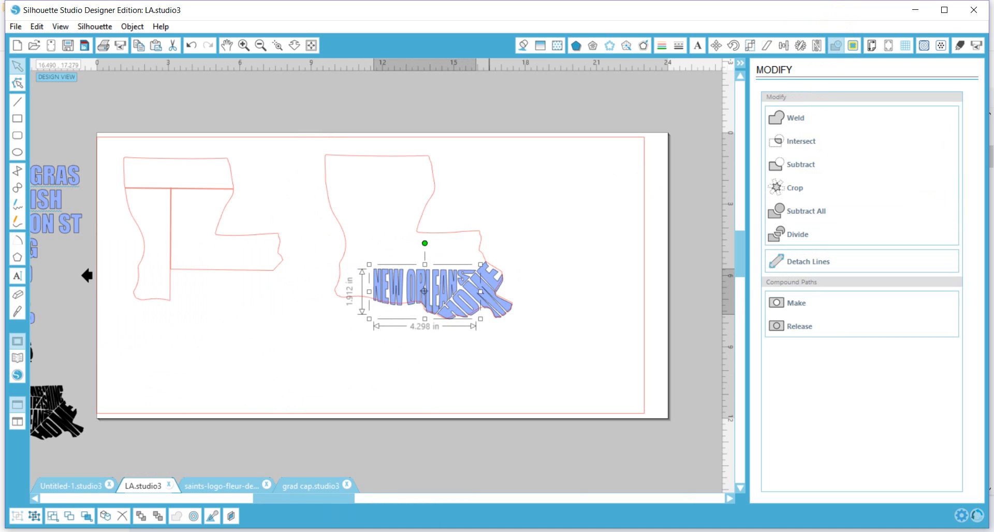
{"action": "left_click", "coordinate": [277, 370]}
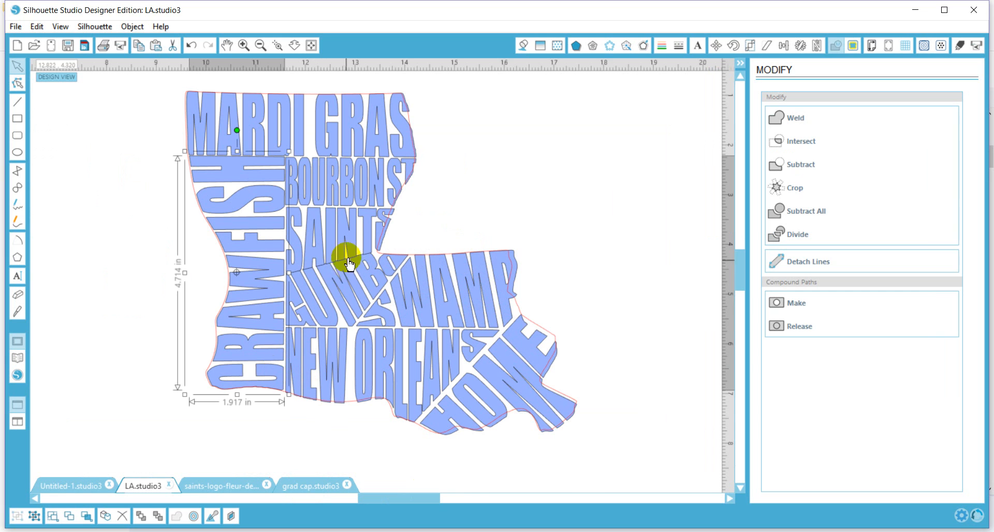
- Open gaps between words by narrowing CRAWFISH to about 1.83 in and reducing the heights of MARDI GRAS to 1.23 in and SAINTS to about 1.21 in
{"action": "left_click_drag", "start_coordinate": [299, 275], "coordinate": [283, 273]}
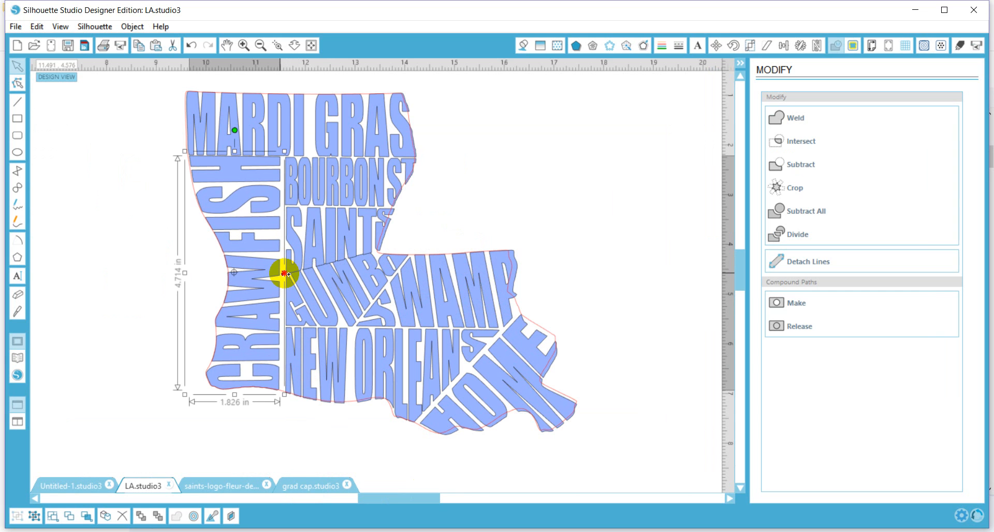
{"action": "left_click", "coordinate": [282, 136]}
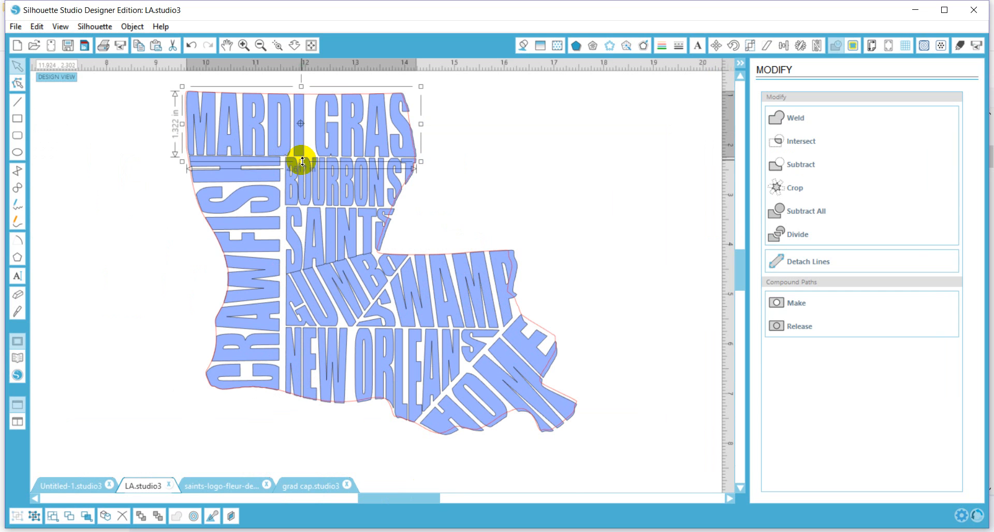
{"action": "left_click_drag", "start_coordinate": [303, 162], "coordinate": [301, 157]}
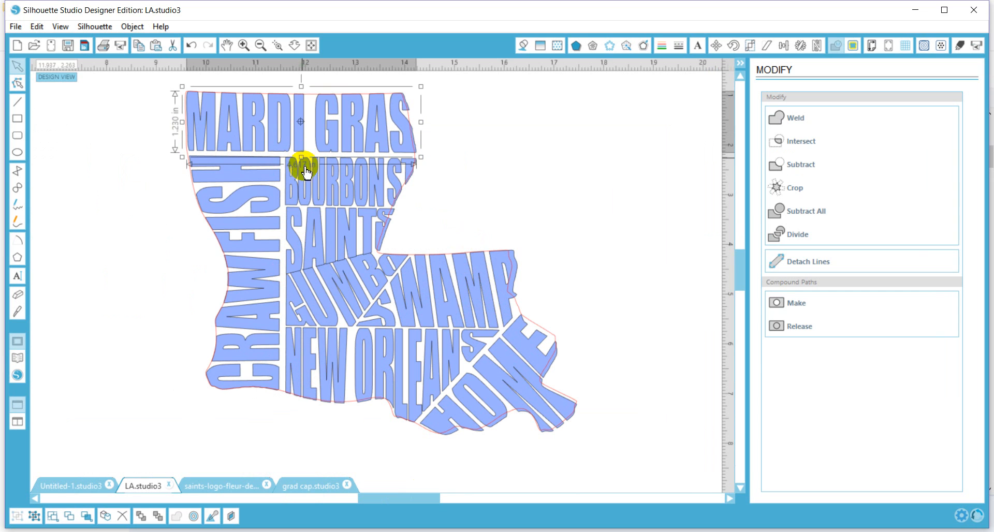
{"action": "left_click", "coordinate": [311, 231]}
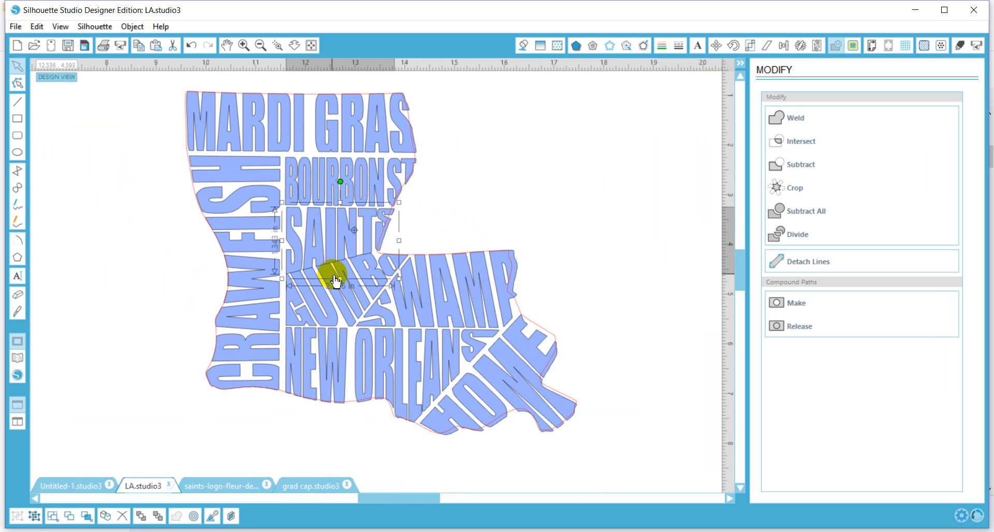
{"action": "left_click_drag", "start_coordinate": [339, 280], "coordinate": [339, 273]}
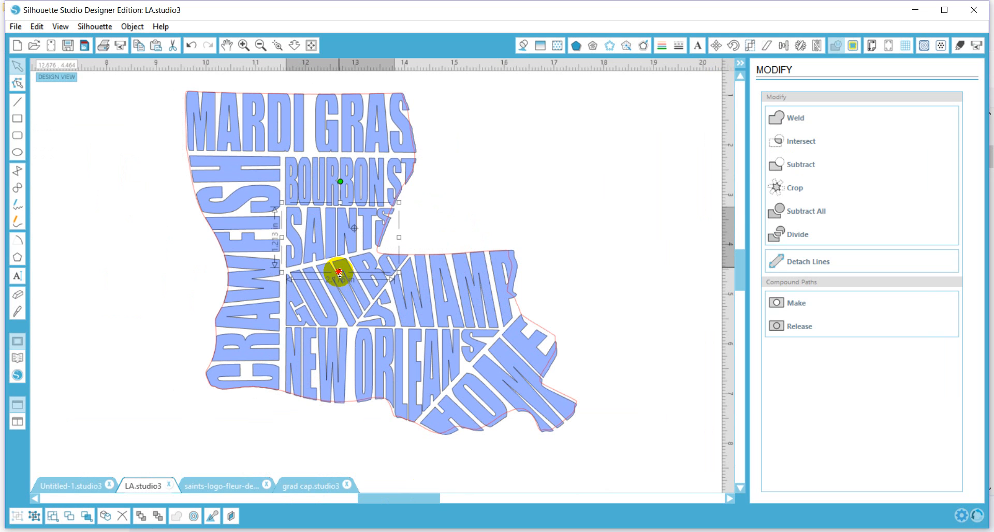
- Shift SWAMP slightly east away from GUMBO and shorten NEW ORLEANS slightly from its upper edge
{"action": "left_click", "coordinate": [402, 289]}
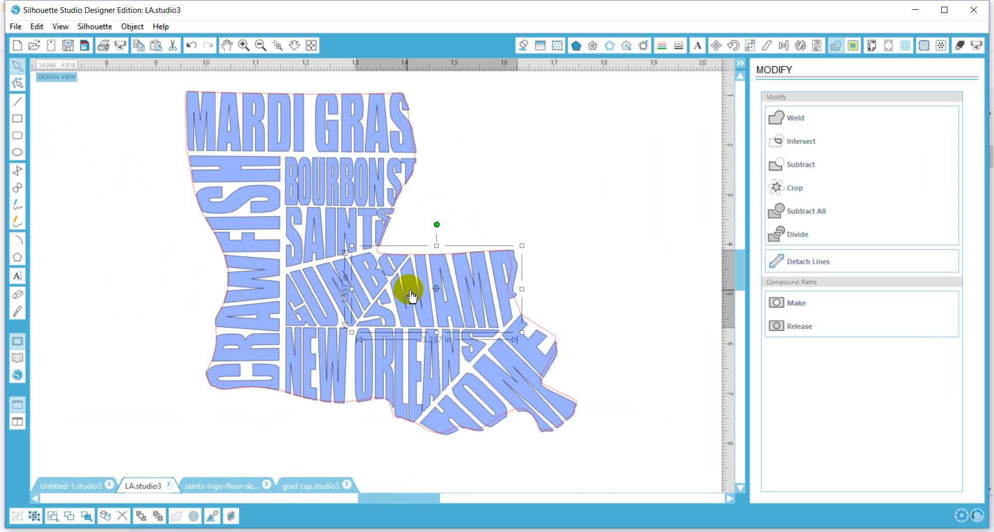
{"action": "left_click_drag", "start_coordinate": [424, 283], "coordinate": [426, 283]}
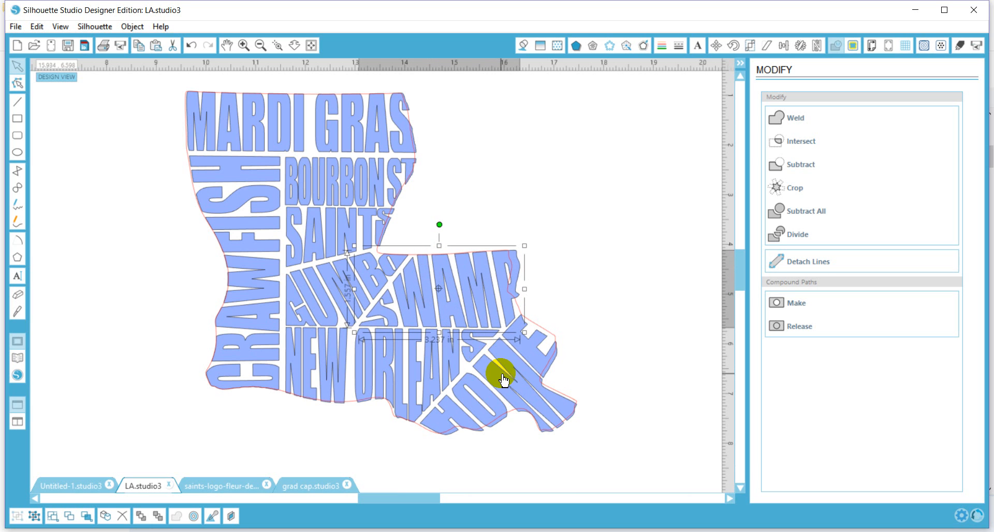
{"action": "left_click", "coordinate": [421, 380]}
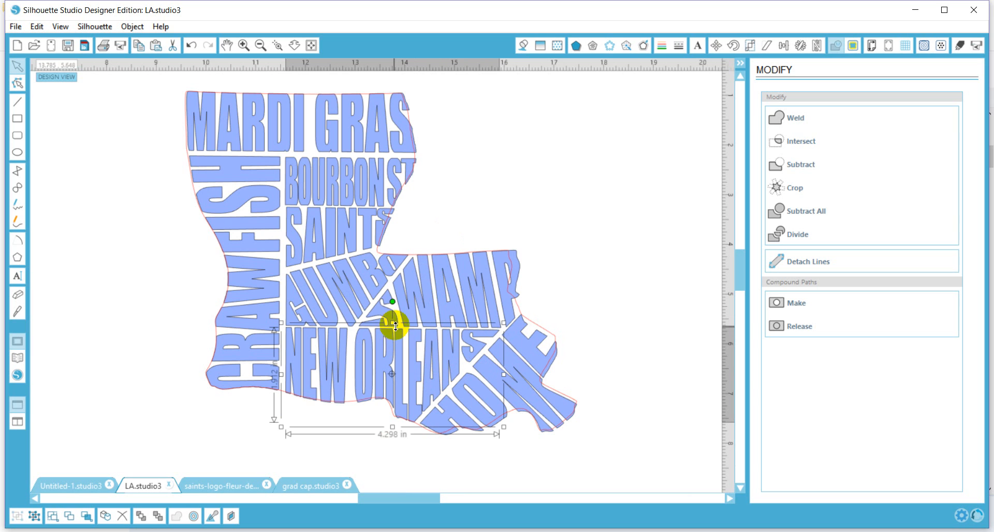
{"action": "left_click_drag", "start_coordinate": [395, 322], "coordinate": [394, 325]}
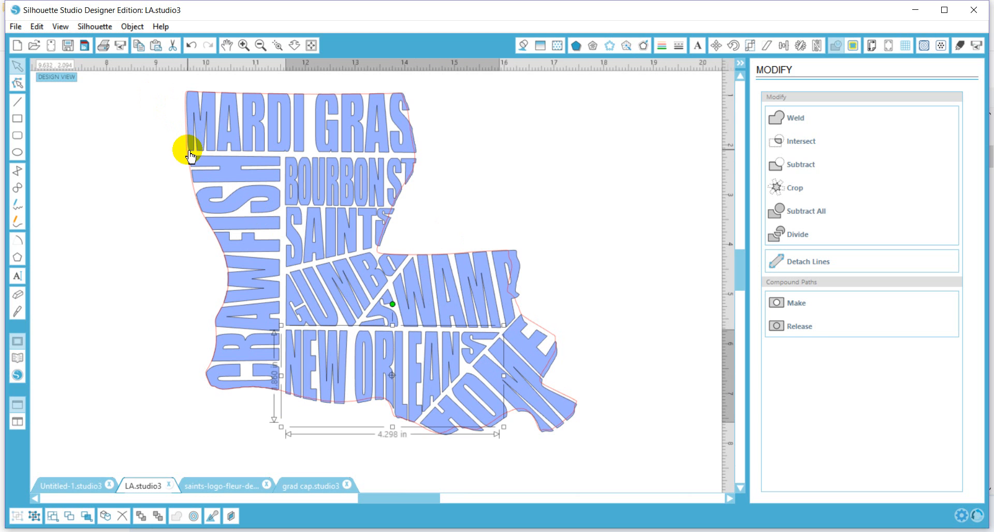
- Move the uncut Louisiana outline away from the words and bring the finished word design fully into view
{"action": "left_click_drag", "start_coordinate": [191, 156], "coordinate": [7, 405]}
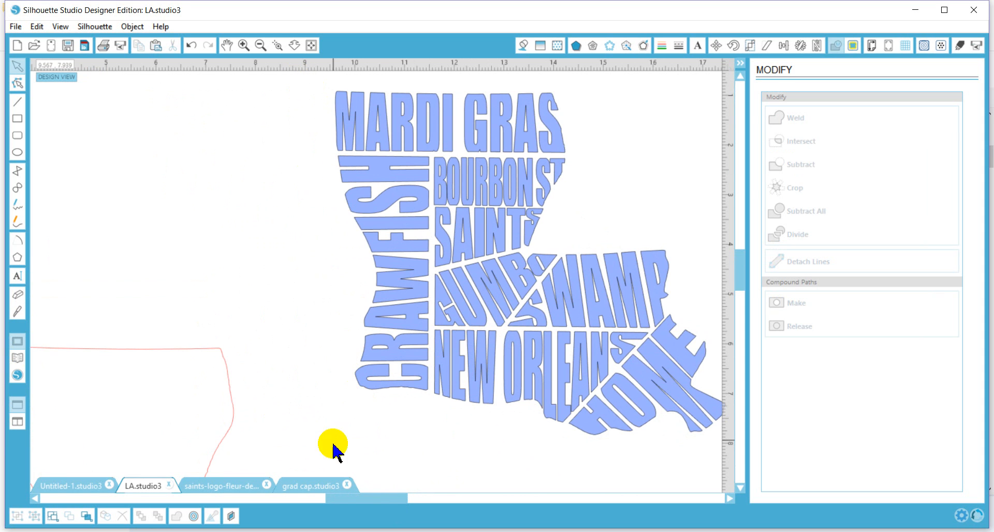
{"action": "left_click_drag", "start_coordinate": [348, 498], "coordinate": [376, 502]}
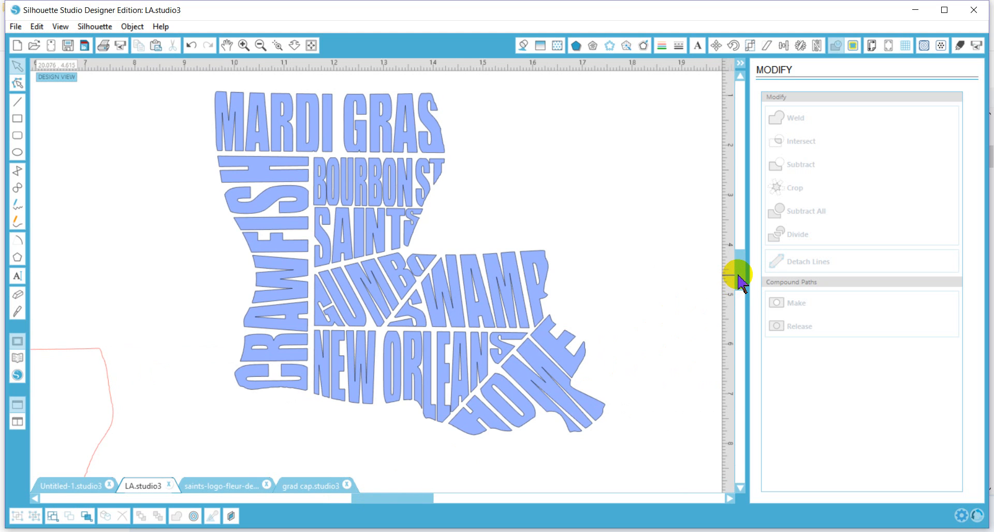
{"action": "left_click_drag", "start_coordinate": [738, 275], "coordinate": [737, 272]}
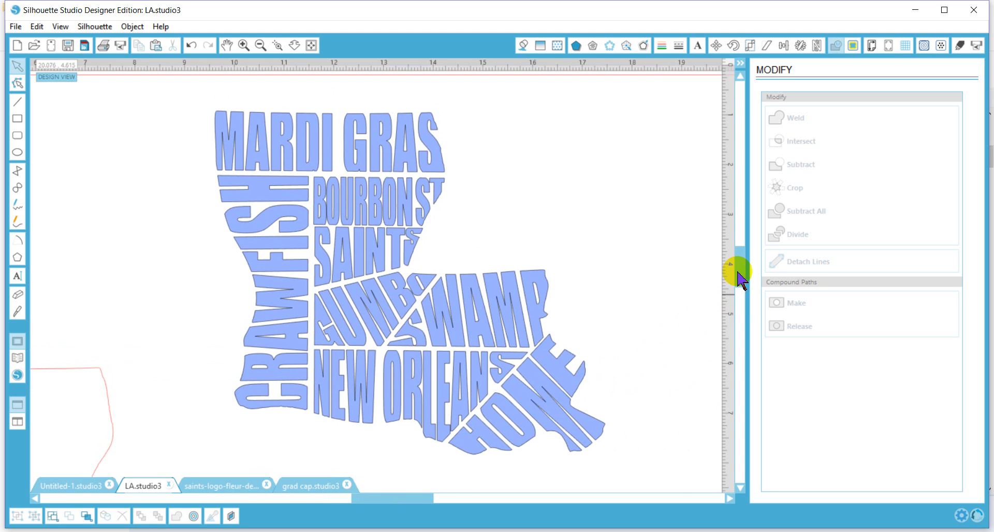